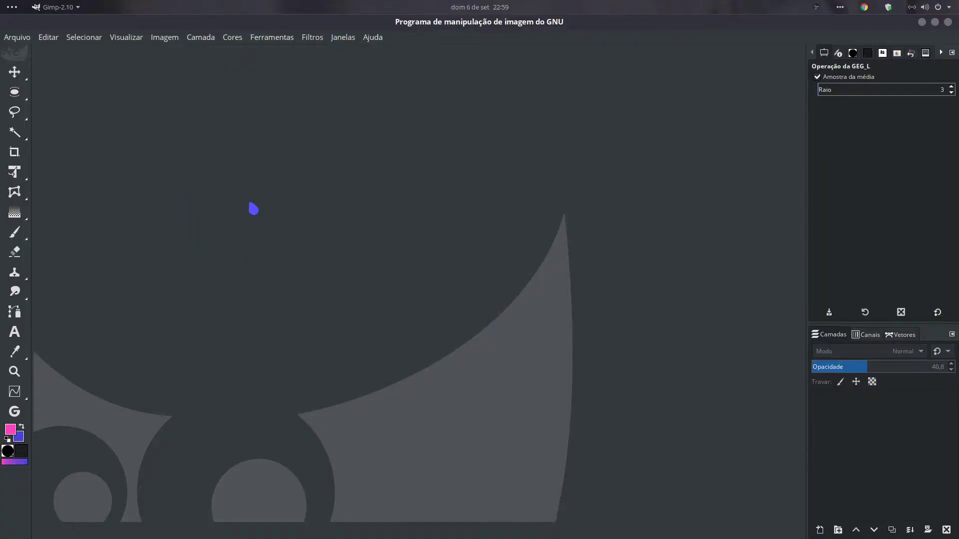
# - Create a new 1080×1080 px image with a blue-violet background
pyautogui.click(18, 38)
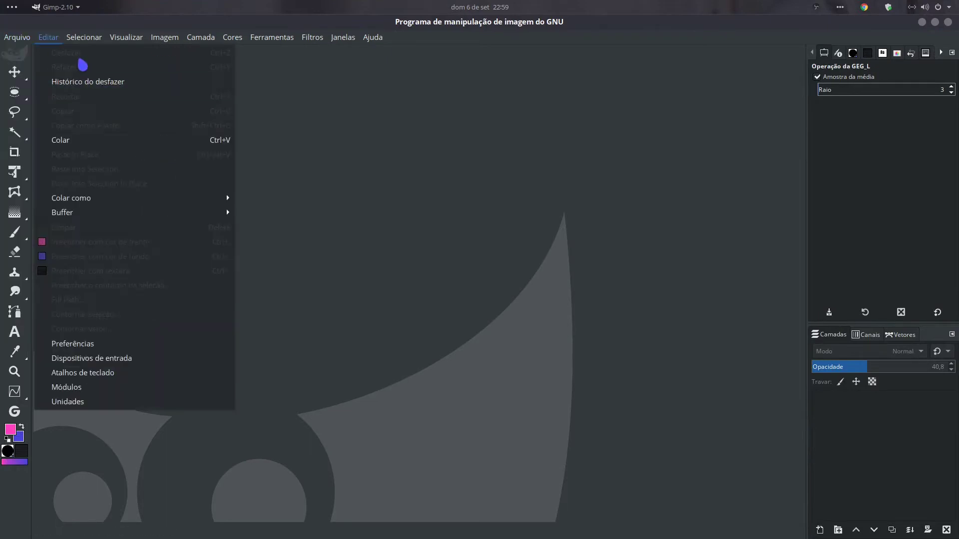
pyautogui.click(27, 52)
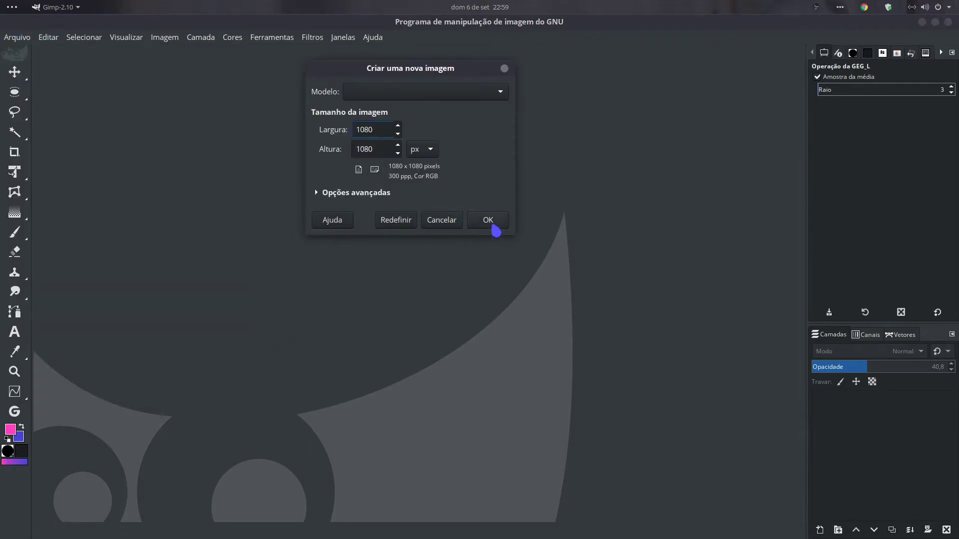
pyautogui.click(489, 223)
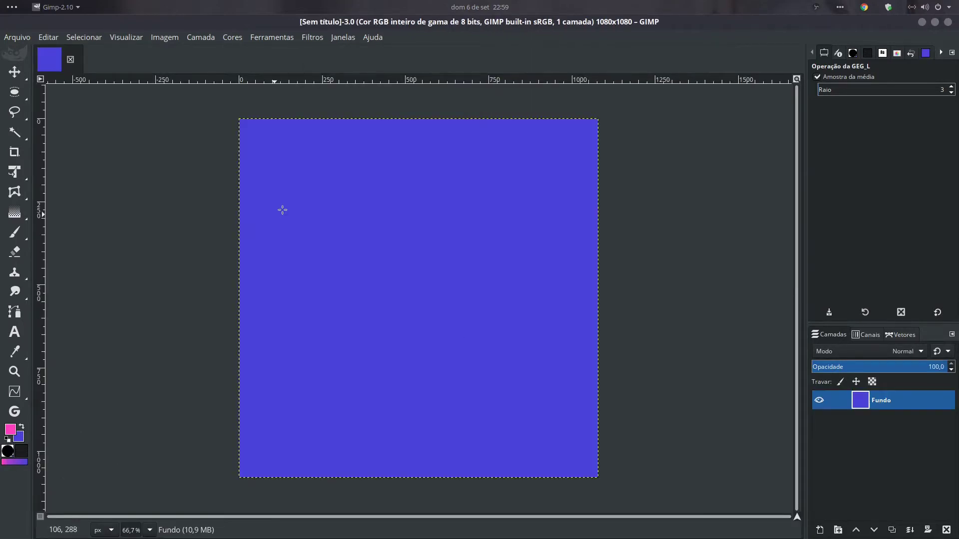
# - Place a text box on the canvas and type 'Long'
pyautogui.click(14, 332)
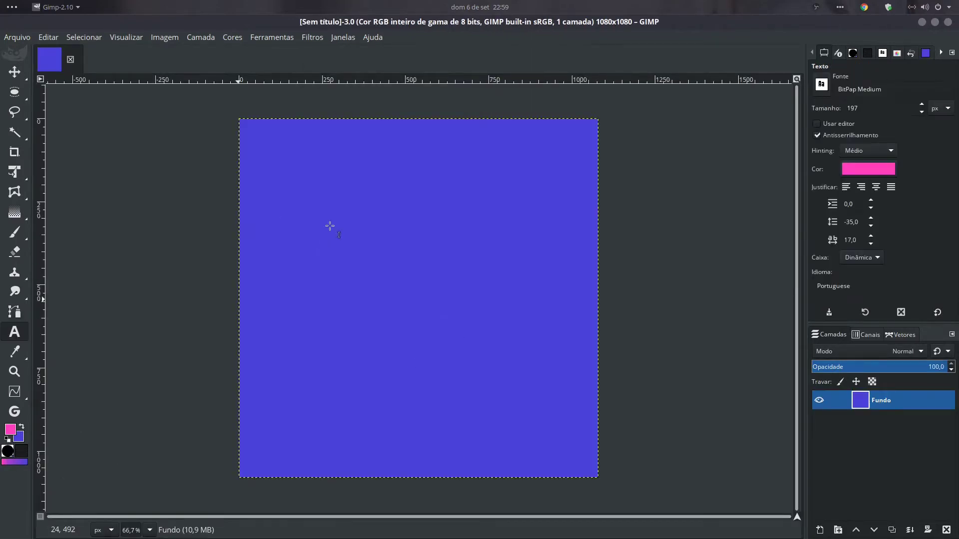
pyautogui.click(329, 227)
pyautogui.write('Lo')
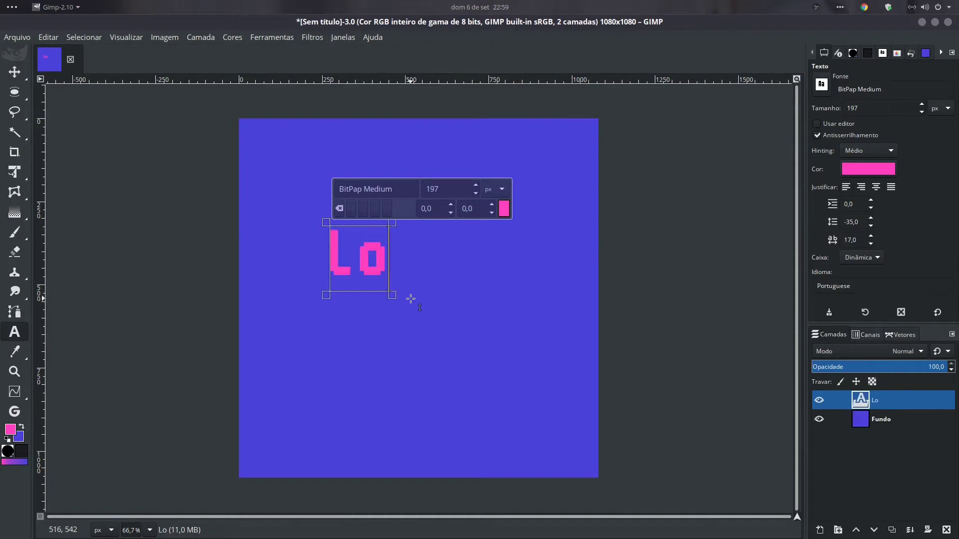
pyautogui.write('ng')
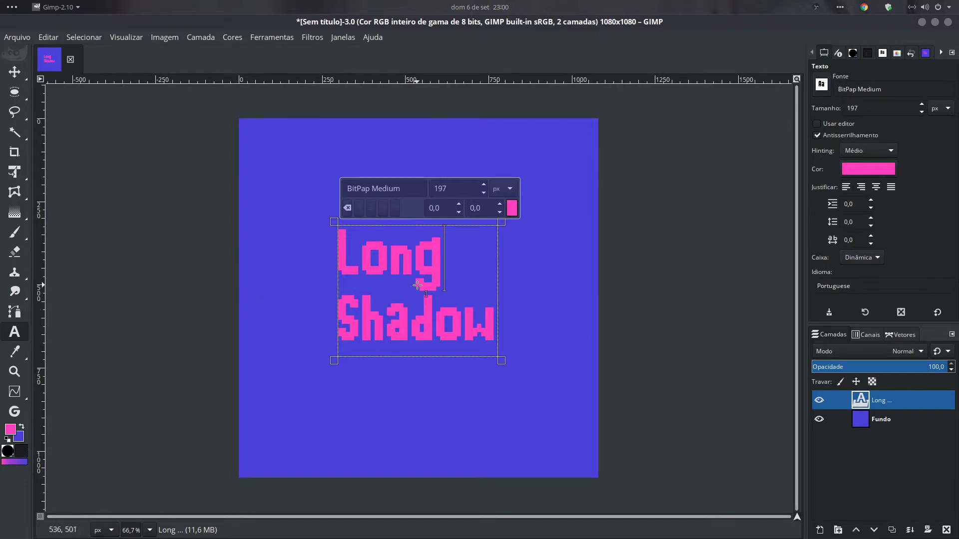
# - Select 'Long', try enlarging it by scrolling, then undo the size change
pyautogui.moveTo(465, 248); pyautogui.dragTo(295, 250)
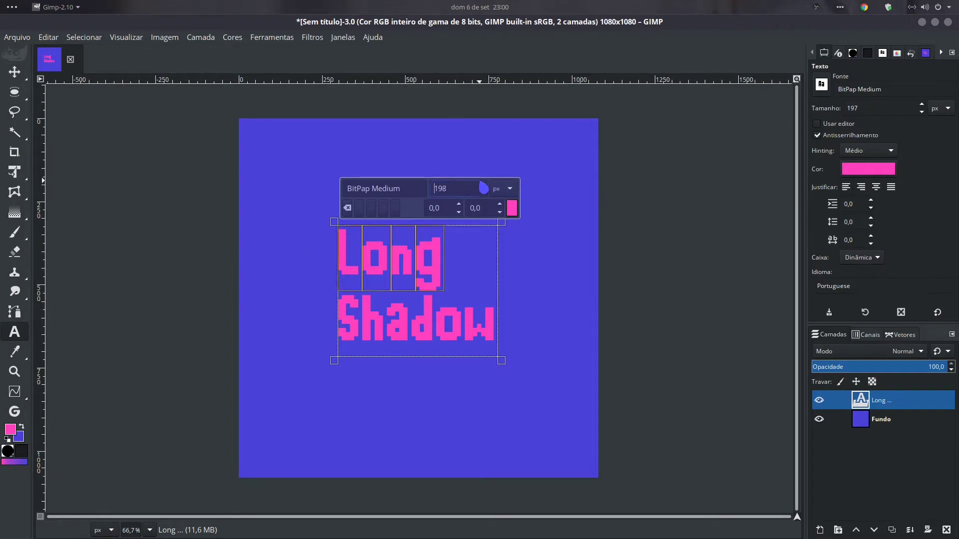
pyautogui.scroll(5, 483, 188)
pyautogui.scroll(6, 483, 188)
pyautogui.scroll(5, 483, 187)
pyautogui.scroll(6, 488, 191)
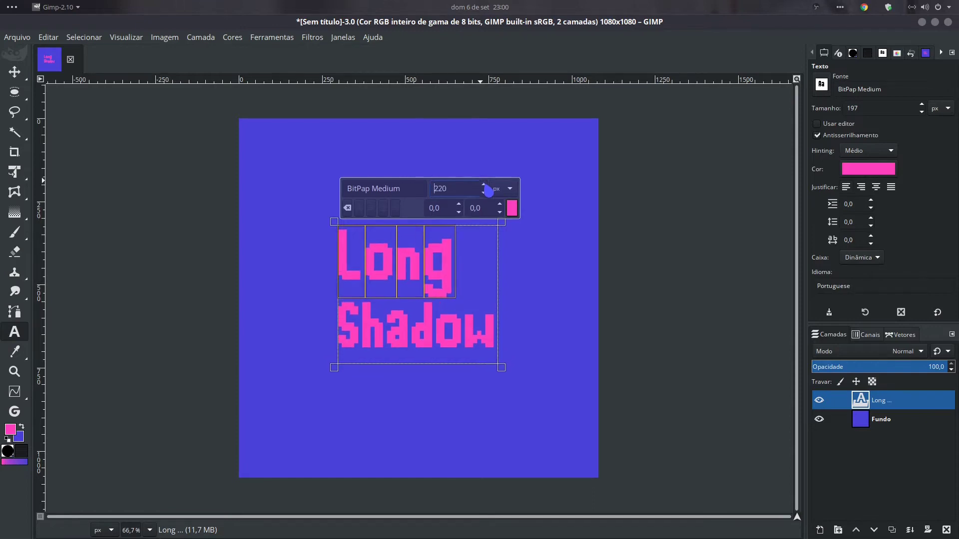
pyautogui.scroll(1, 488, 191)
pyautogui.scroll(1, 488, 191)
pyautogui.scroll(1, 488, 191)
pyautogui.scroll(1, 488, 191)
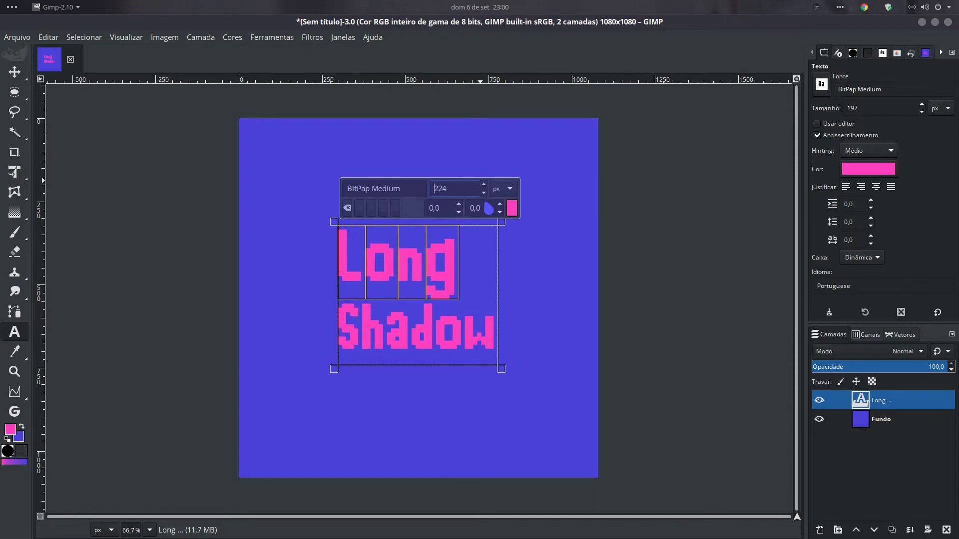
pyautogui.hotkey('ctrl', 'z')
# - Reselect 'Long' and raise its font size step by step to about 297 px
pyautogui.click(446, 265)
pyautogui.doubleClick(443, 248)
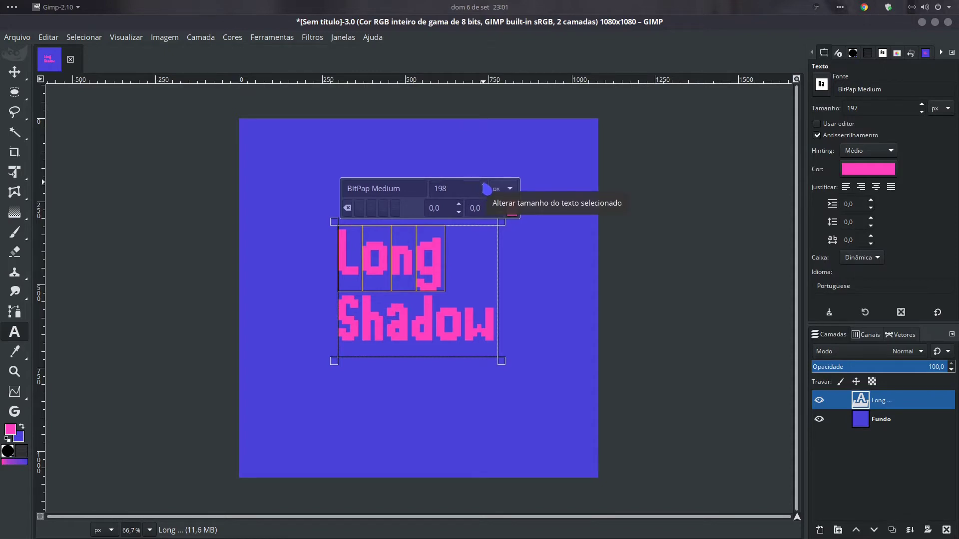
pyautogui.click(484, 187)
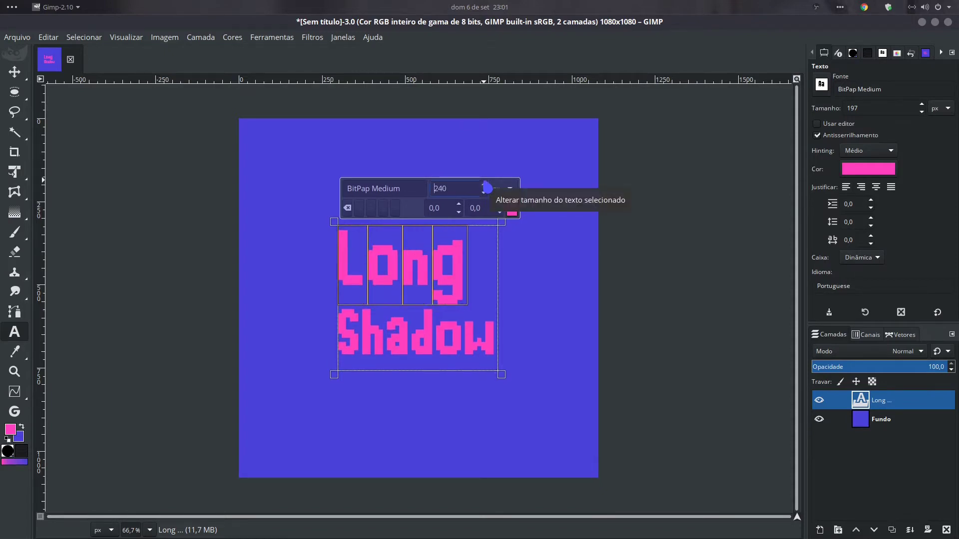
pyautogui.click(485, 187)
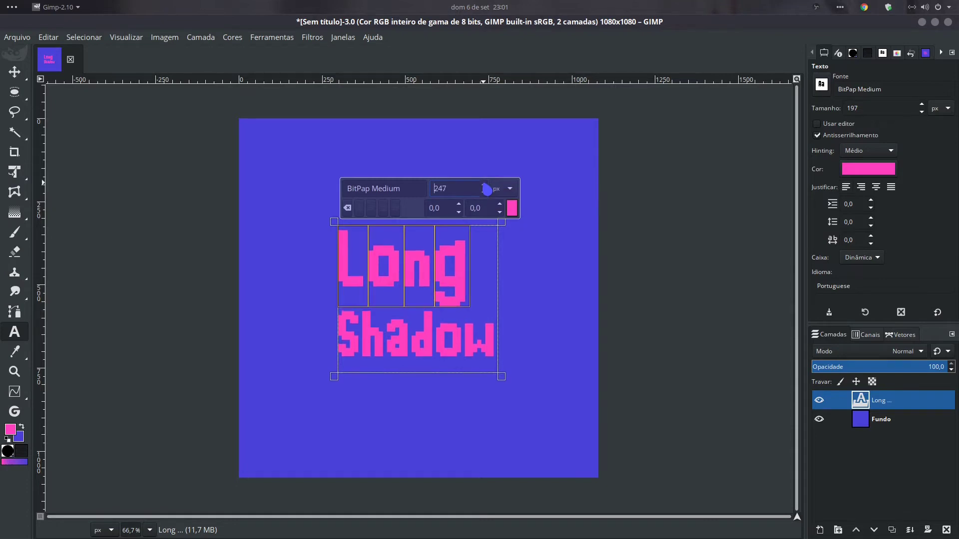
pyautogui.click(486, 187)
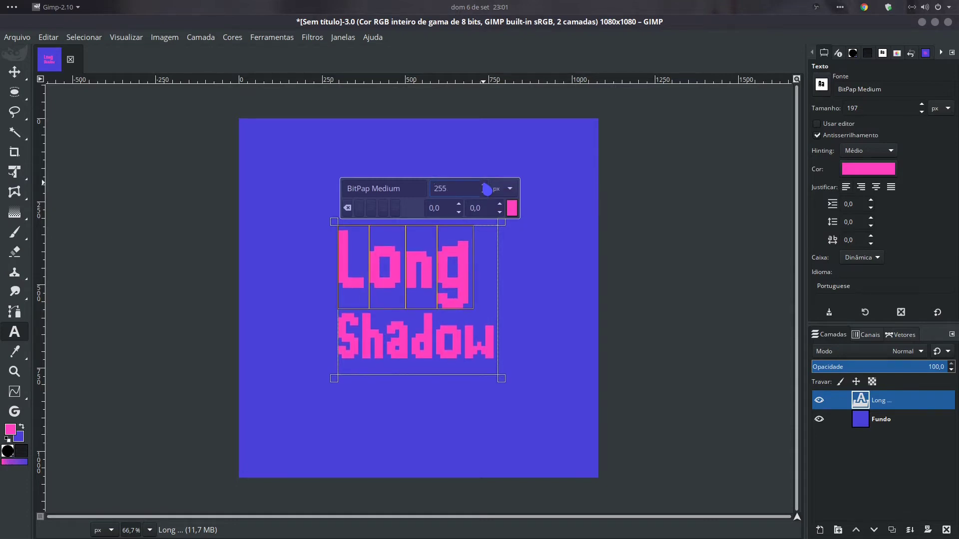
pyautogui.click(486, 187)
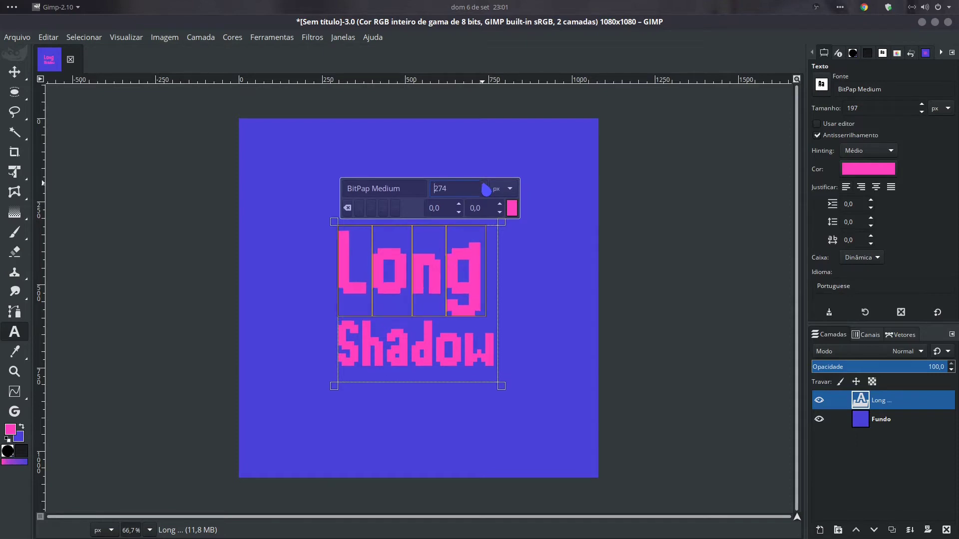
pyautogui.click(486, 188)
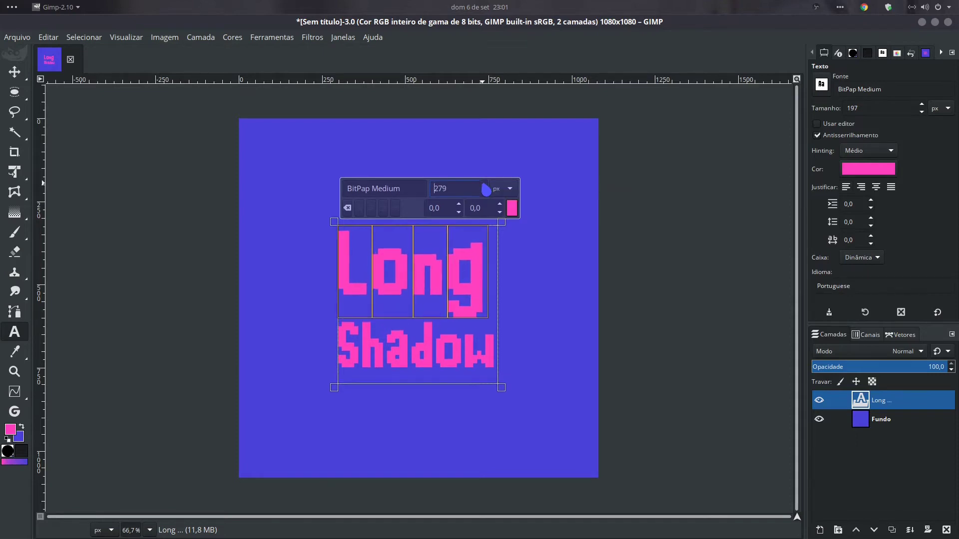
pyautogui.click(486, 188)
pyautogui.click(486, 188)
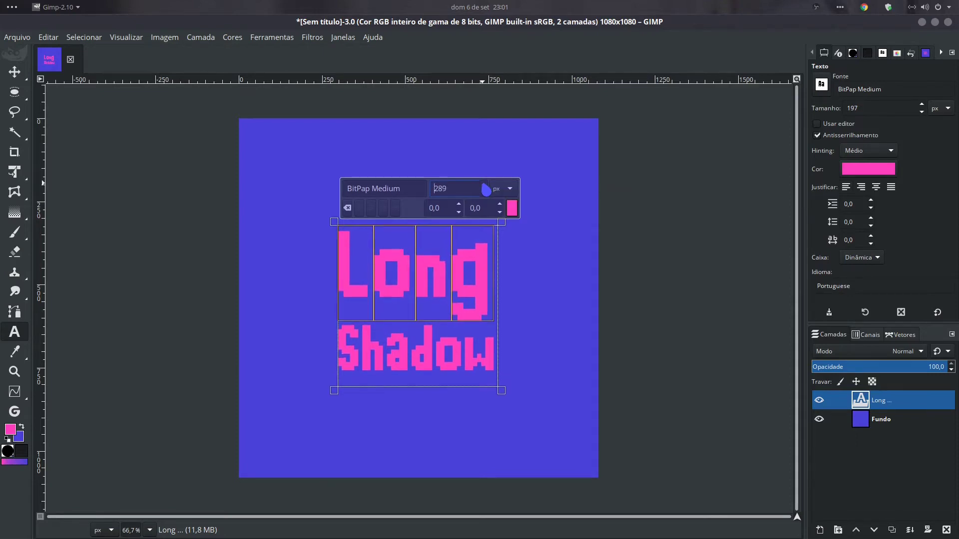
pyautogui.press('Up')
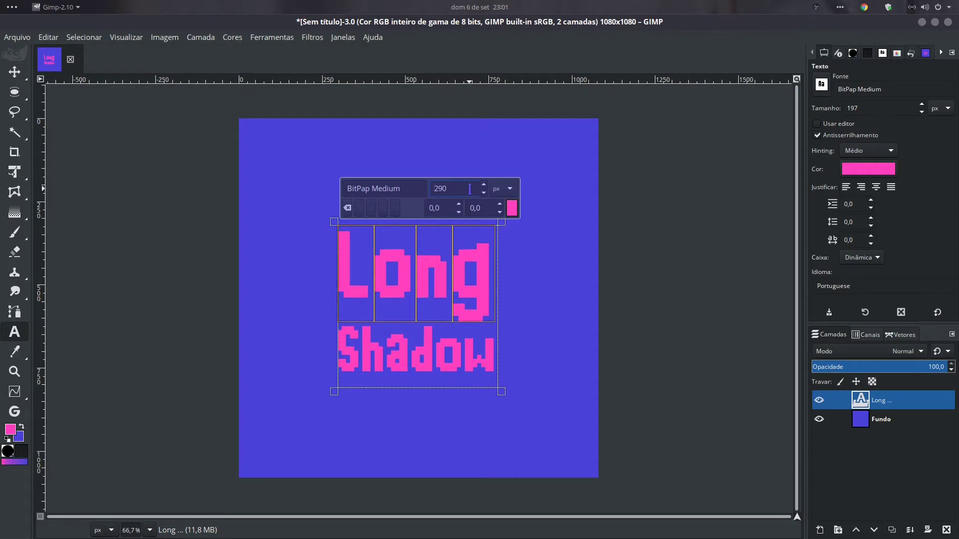
pyautogui.click(484, 188)
pyautogui.click(483, 187)
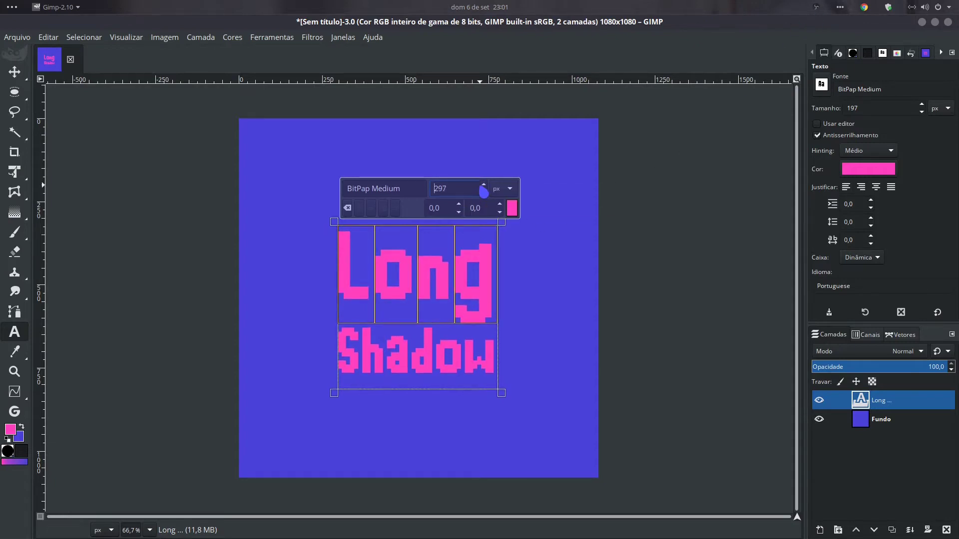
pyautogui.click(12, 73)
# - Nudge the text layer up and recolour the Long Shadow text white (ffffff)
pyautogui.moveTo(444, 281)
pyautogui.mouseDown()
pyautogui.moveTo(444, 256)
pyautogui.moveTo(432, 251)
pyautogui.mouseUp()
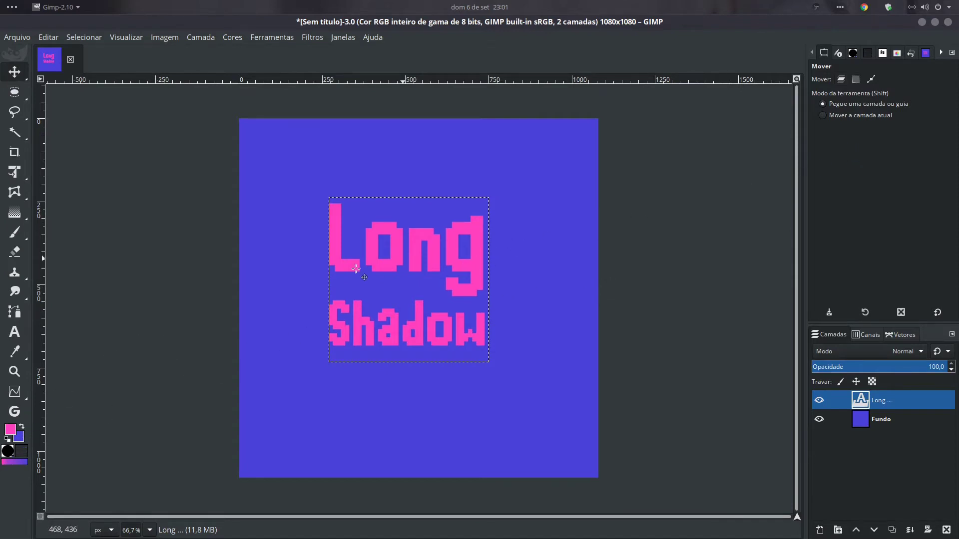
pyautogui.press('t')
pyautogui.click(457, 322)
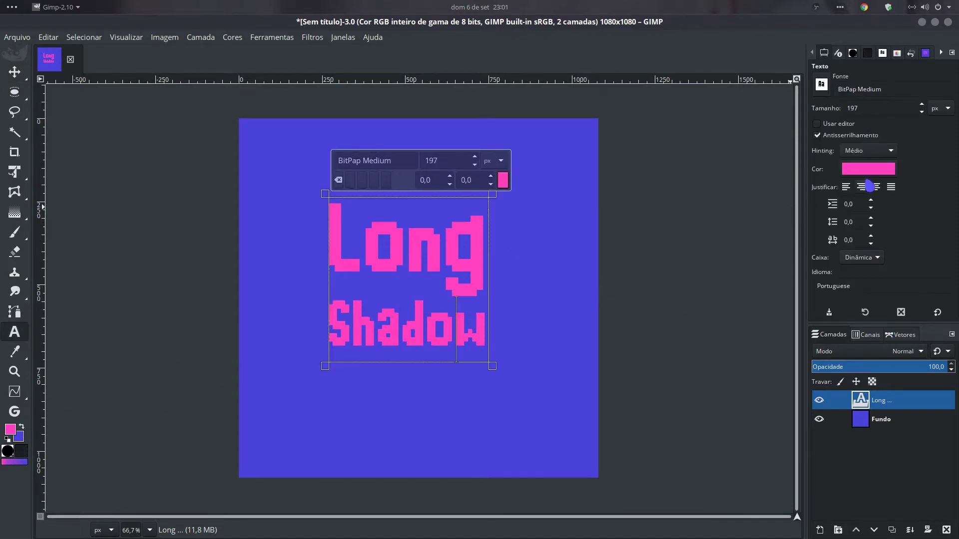
pyautogui.click(868, 170)
pyautogui.moveTo(774, 195); pyautogui.dragTo(743, 95)
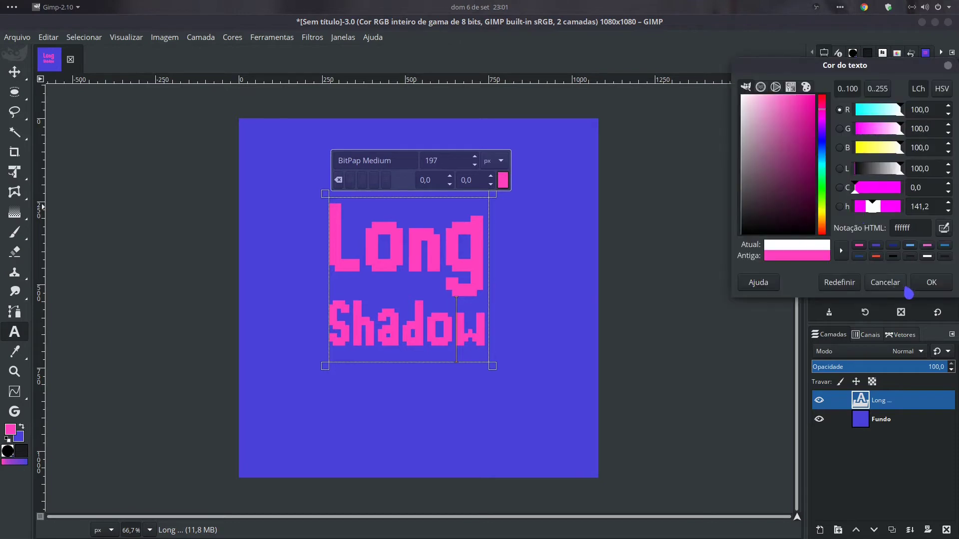
pyautogui.click(931, 281)
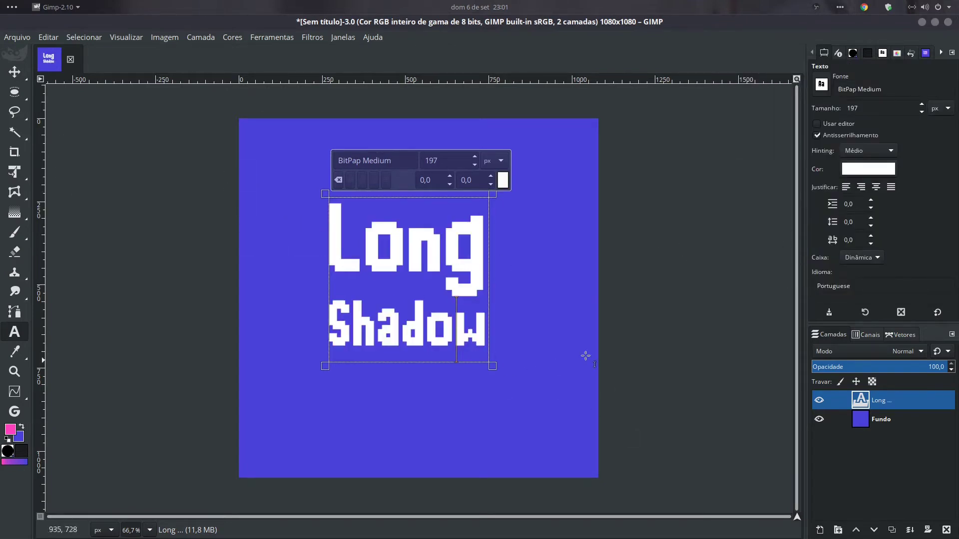
# - Duplicate the text layer, convert it to a path, and add a new transparent layer
pyautogui.click(892, 530)
pyautogui.rightClick(868, 408)
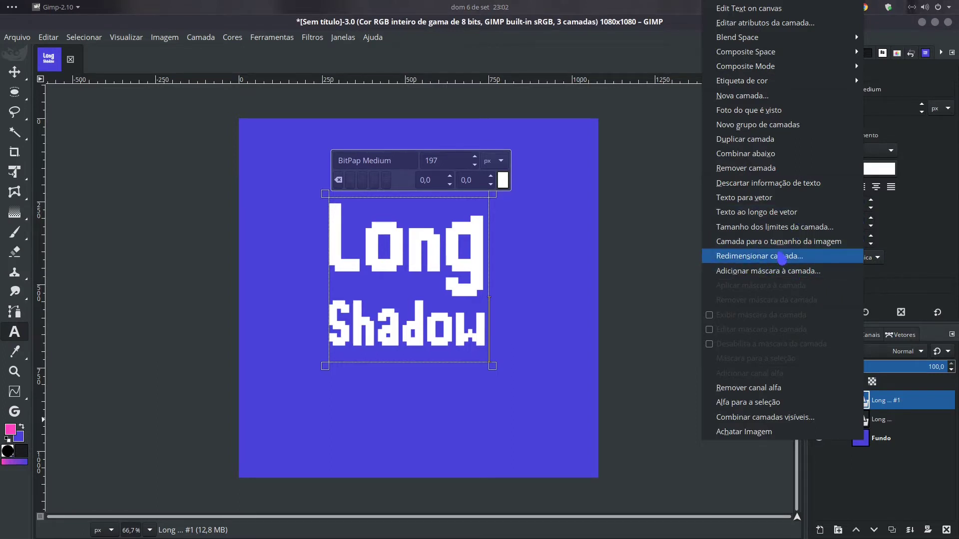
pyautogui.click(786, 199)
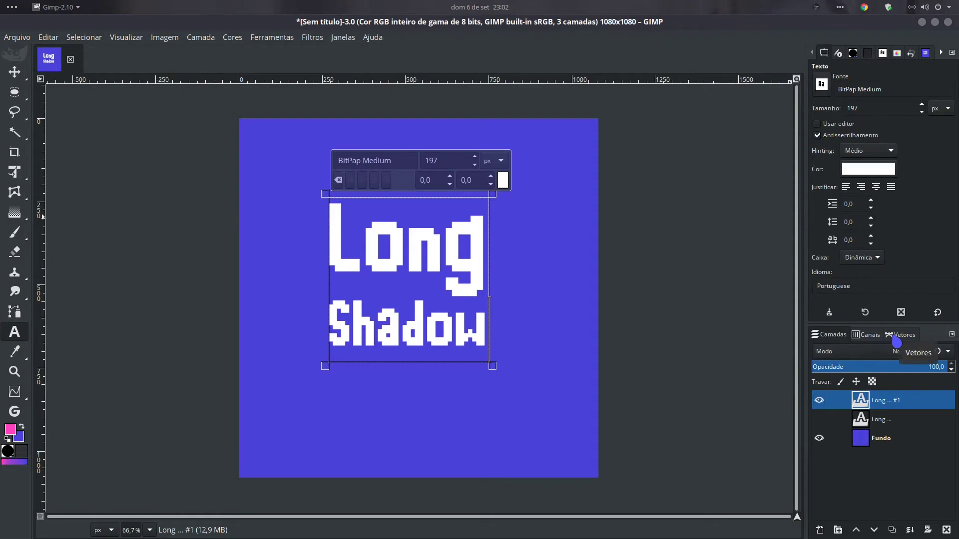
pyautogui.click(820, 530)
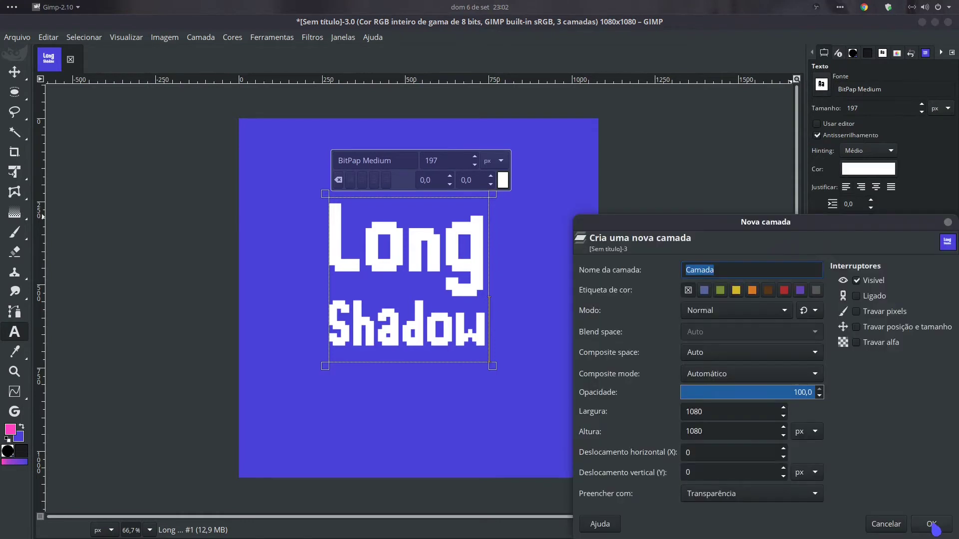
pyautogui.click(932, 524)
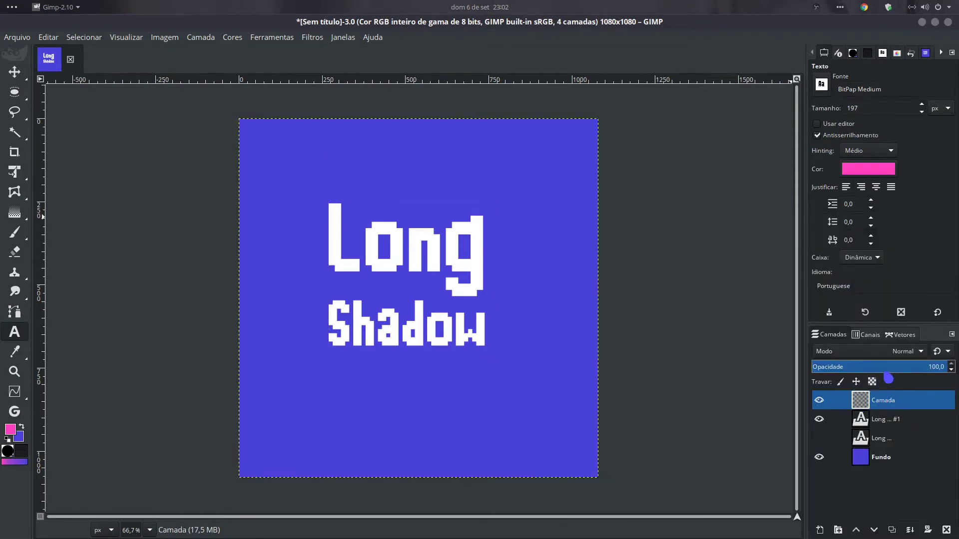
# - Stroke the text path 10 px pink on Camada and move Camada below the top text layer
pyautogui.click(901, 335)
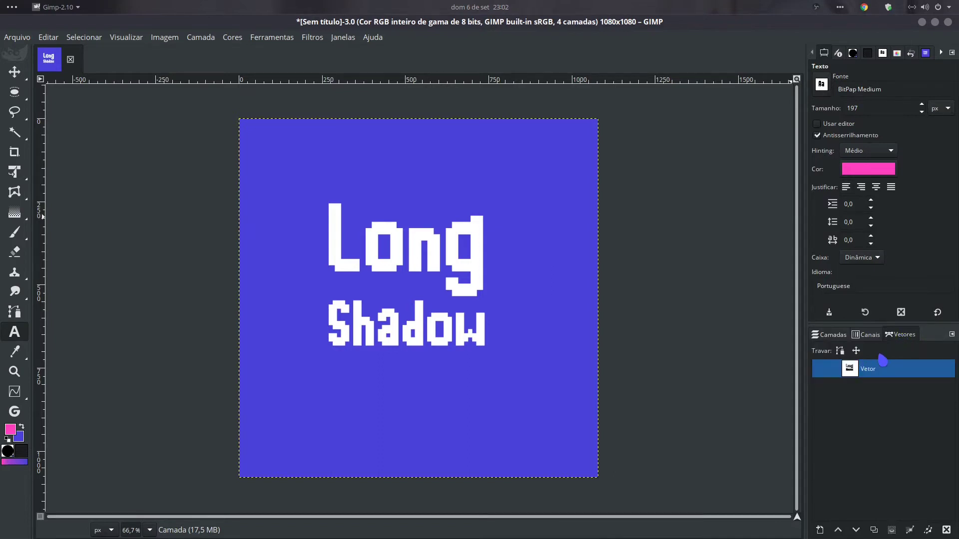
pyautogui.click(818, 369)
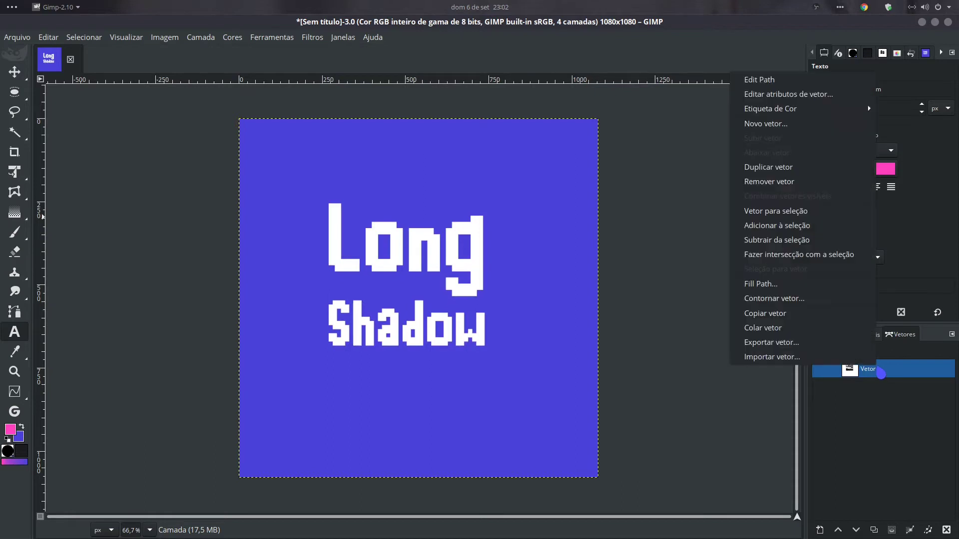
pyautogui.rightClick(880, 372)
pyautogui.click(769, 298)
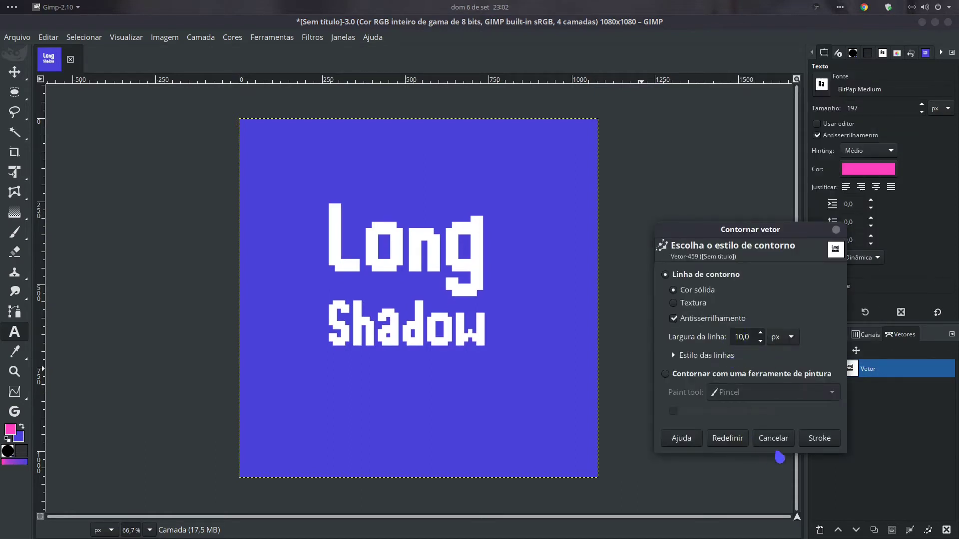
pyautogui.click(816, 443)
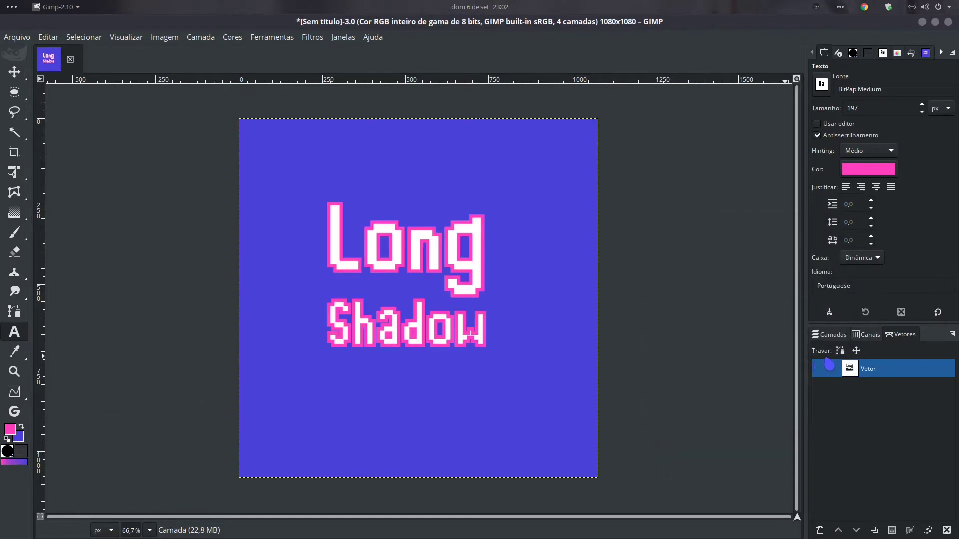
pyautogui.click(832, 335)
pyautogui.moveTo(860, 400); pyautogui.dragTo(875, 436)
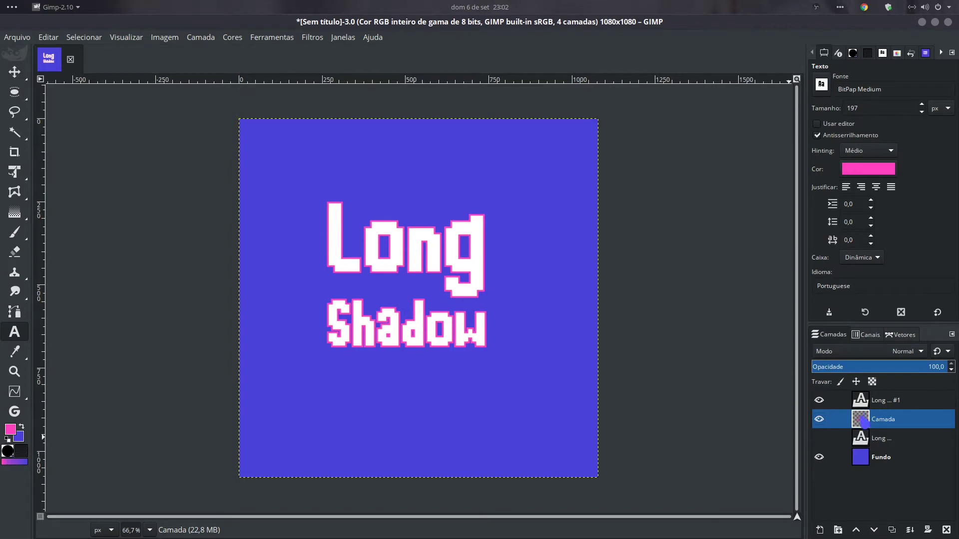
# - Preview a pink Long Shadow with angle 51,91 and length 29,1
pyautogui.click(315, 38)
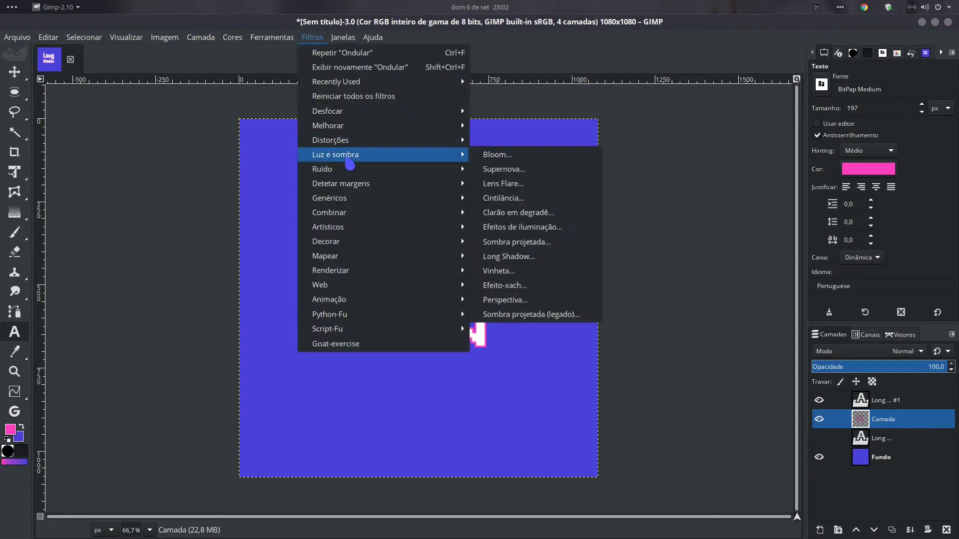
pyautogui.click(524, 257)
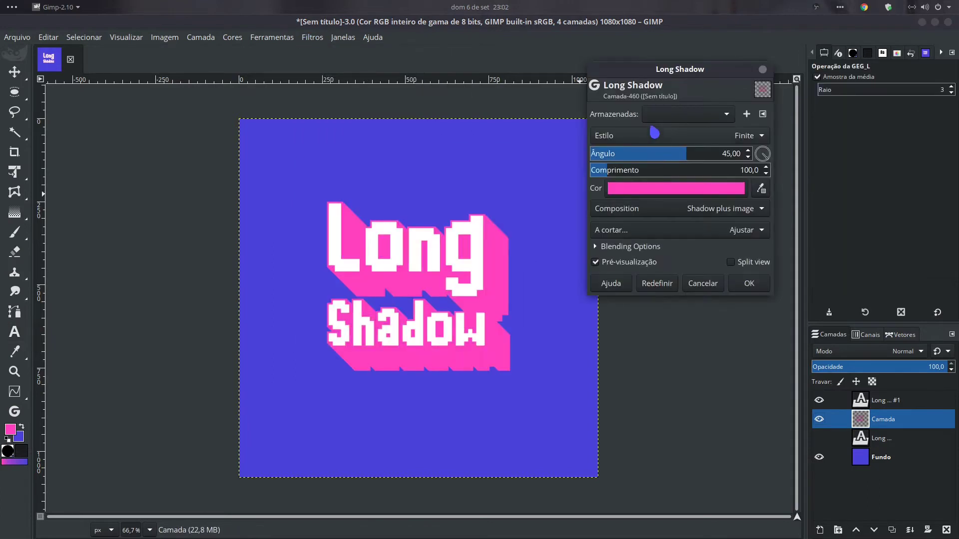
pyautogui.moveTo(655, 71)
pyautogui.mouseDown()
pyautogui.moveTo(627, 147)
pyautogui.moveTo(603, 167)
pyautogui.mouseUp()
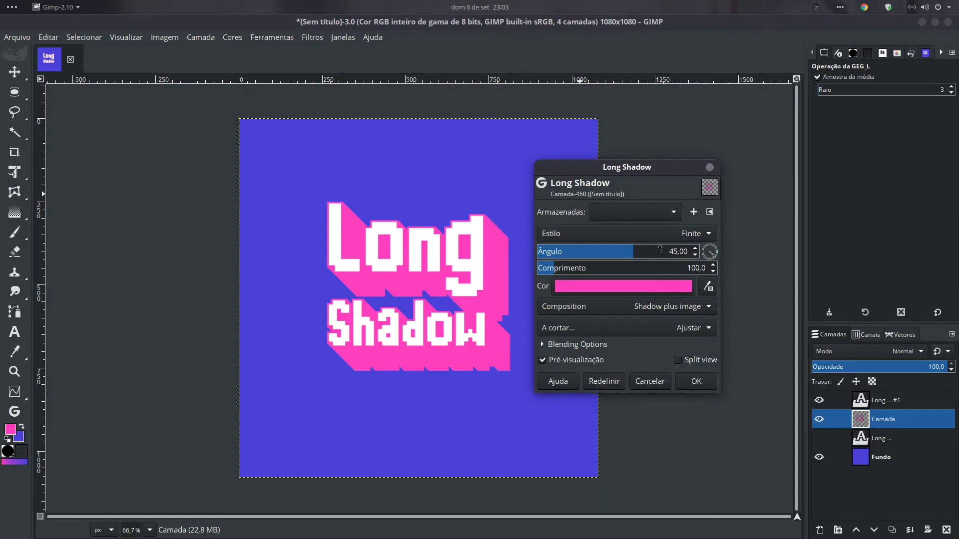
pyautogui.moveTo(712, 255); pyautogui.dragTo(717, 265)
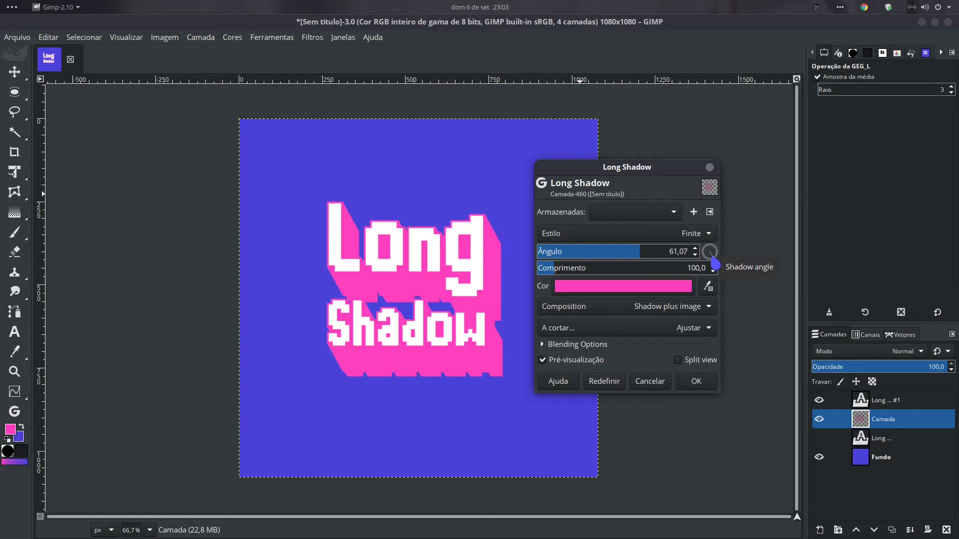
pyautogui.moveTo(716, 263); pyautogui.dragTo(718, 262)
pyautogui.moveTo(550, 267); pyautogui.dragTo(543, 267)
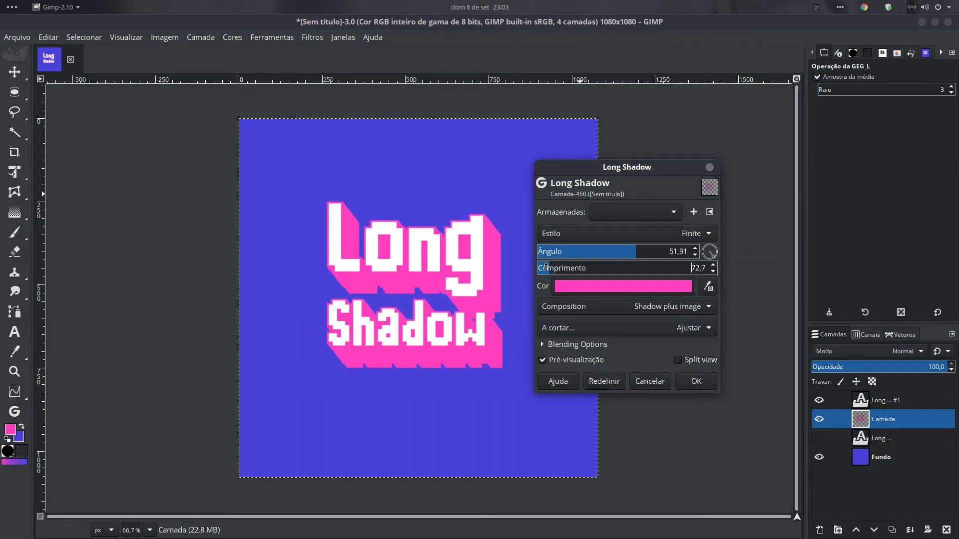
pyautogui.click(660, 292)
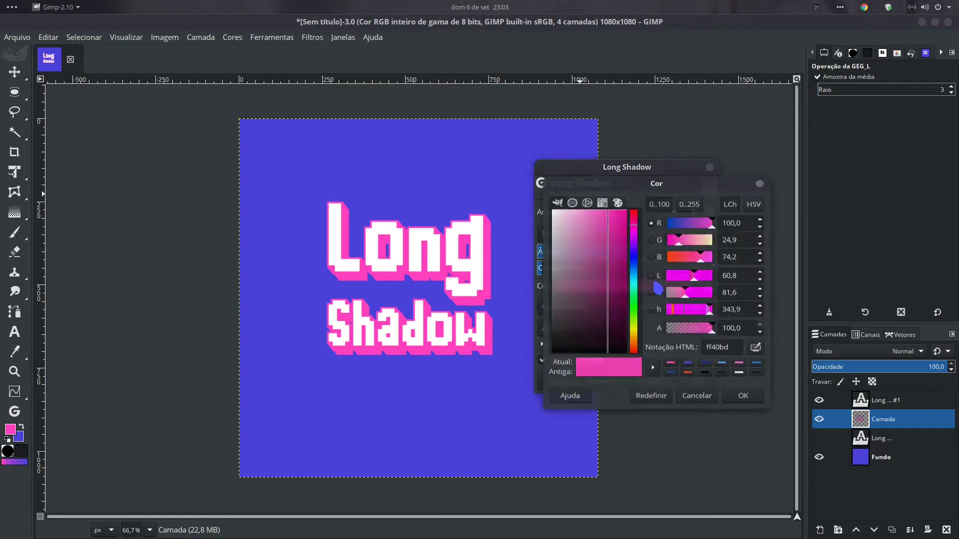
pyautogui.press('Escape')
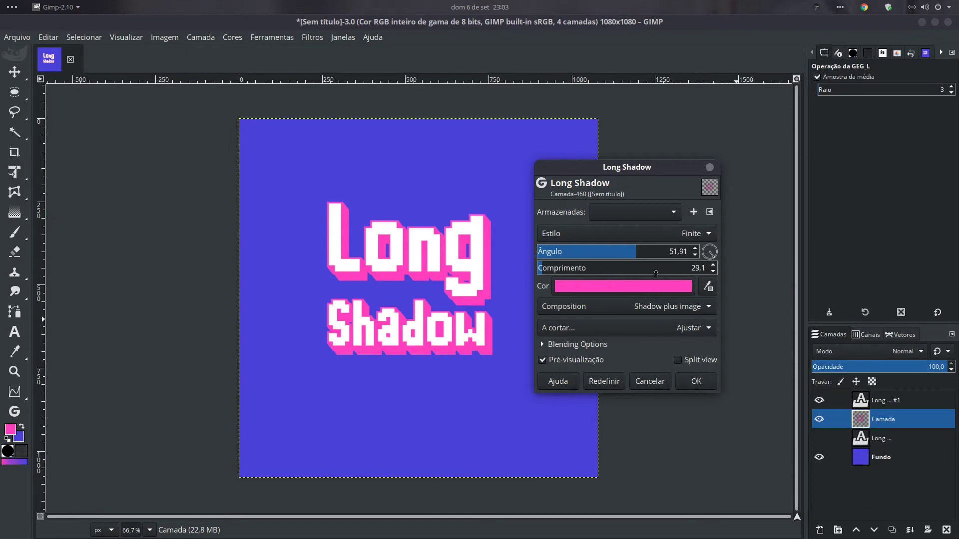
# - Try Infinite and Fading shadow styles and Shadow minus image composition, reverting to Shadow plus image
pyautogui.click(683, 239)
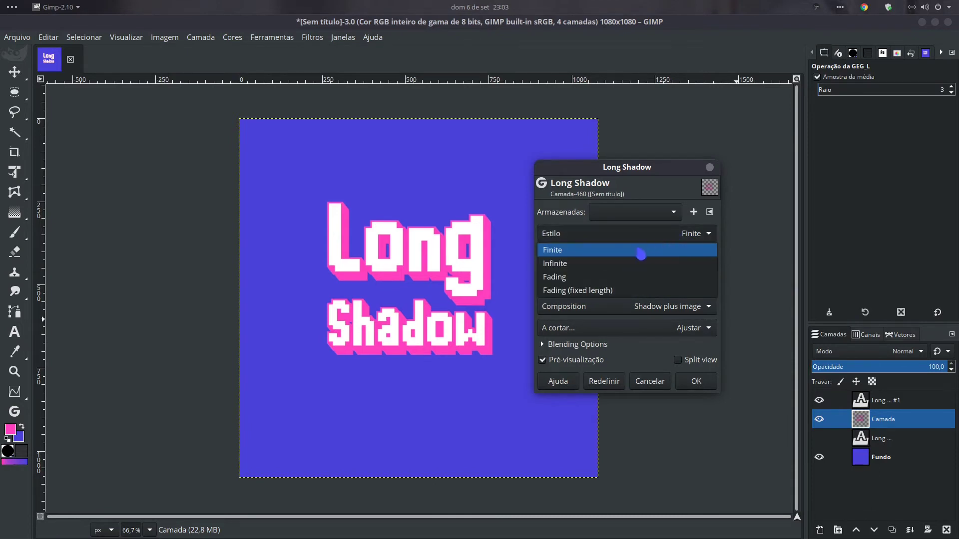
pyautogui.click(548, 269)
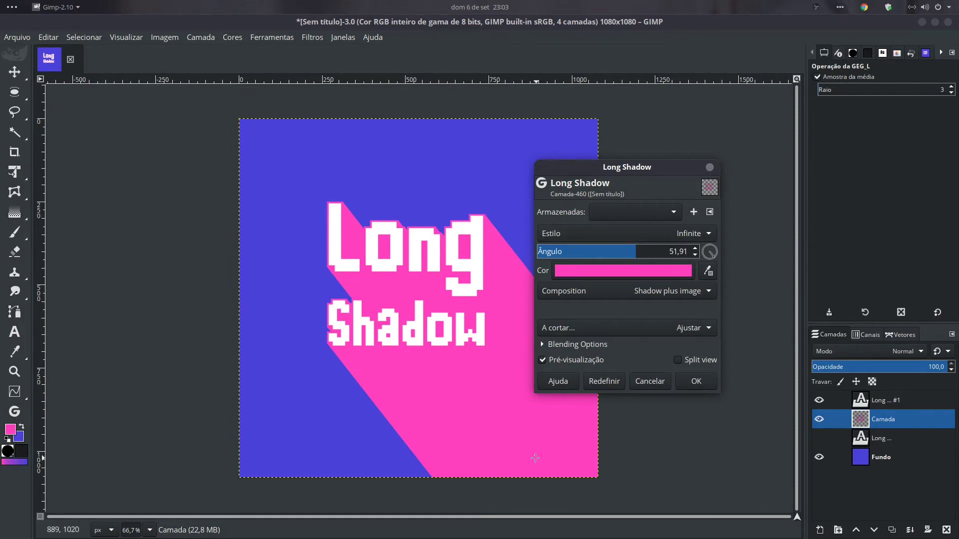
pyautogui.click(646, 238)
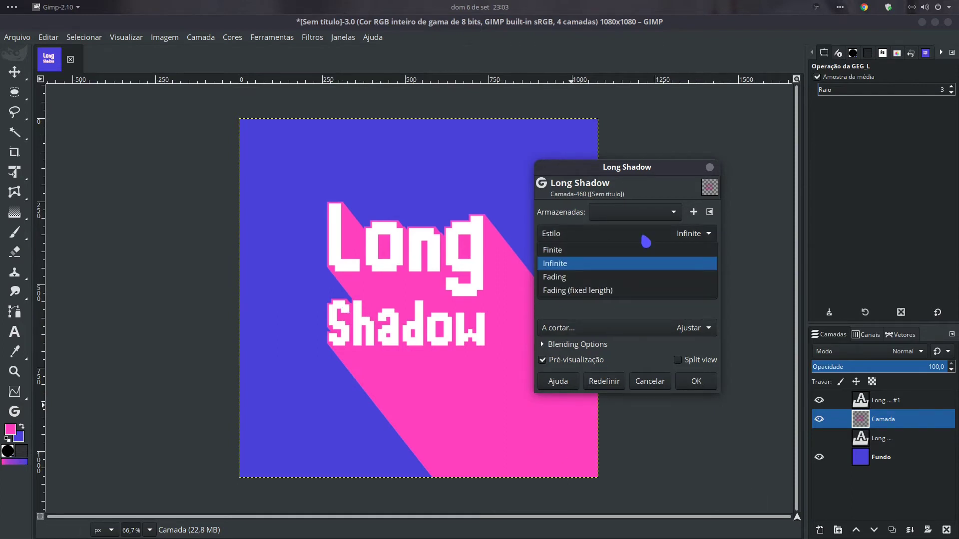
pyautogui.click(646, 239)
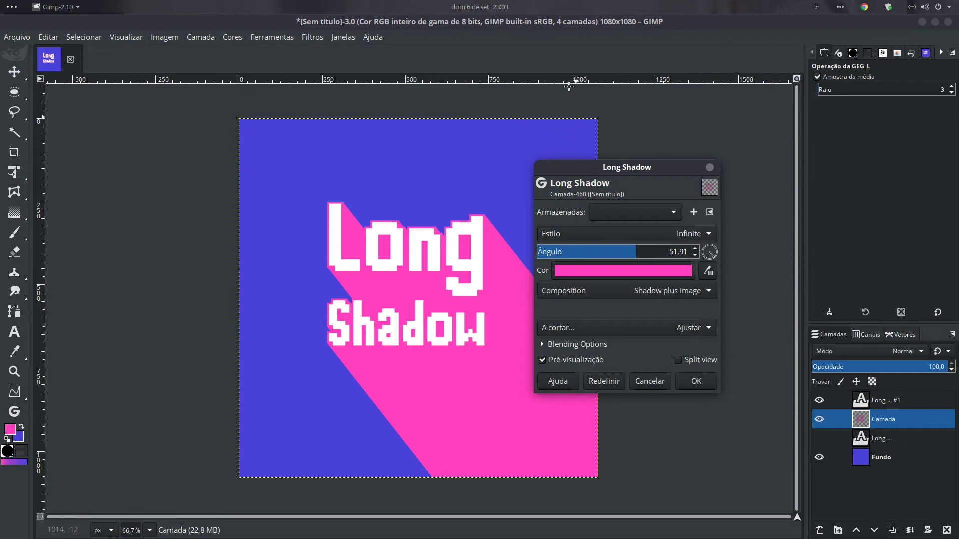
pyautogui.click(645, 240)
pyautogui.click(578, 276)
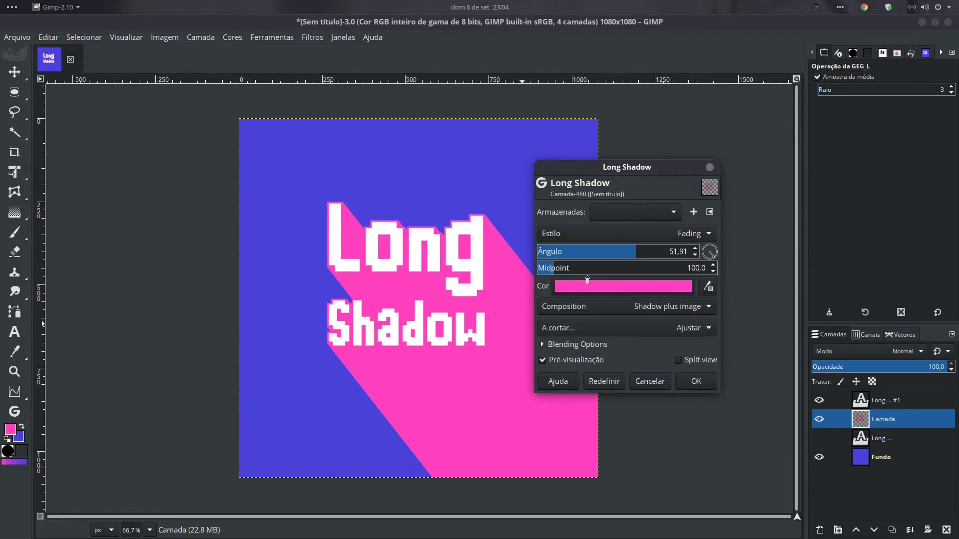
pyautogui.click(639, 234)
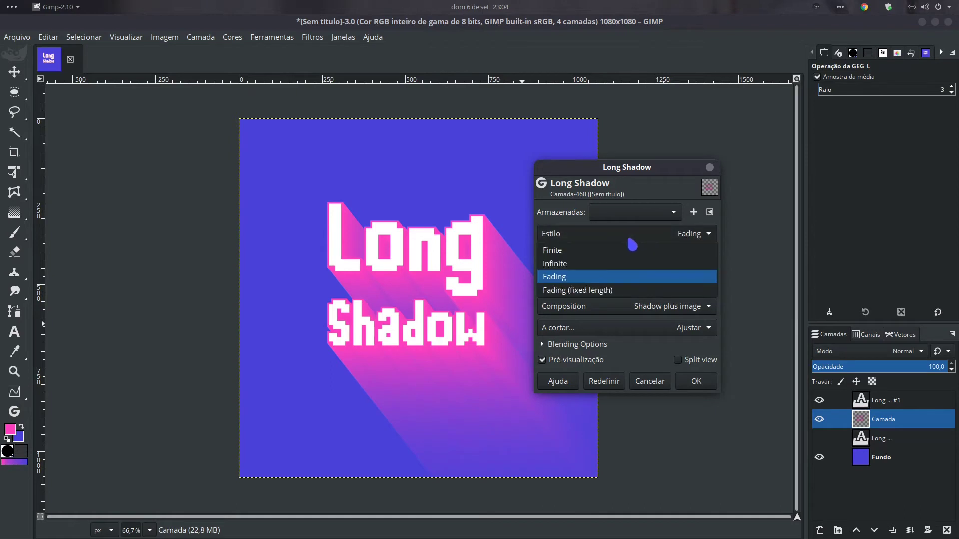
pyautogui.click(603, 261)
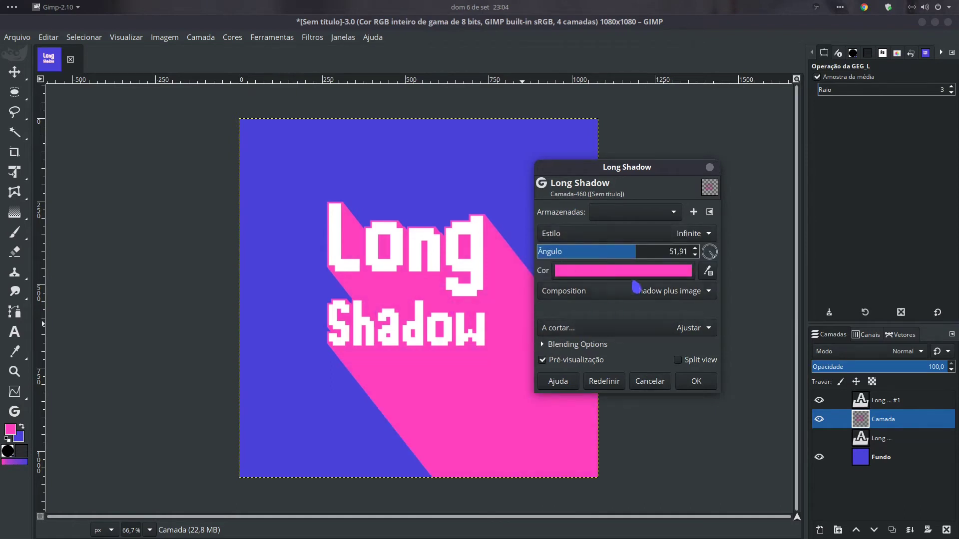
pyautogui.click(661, 295)
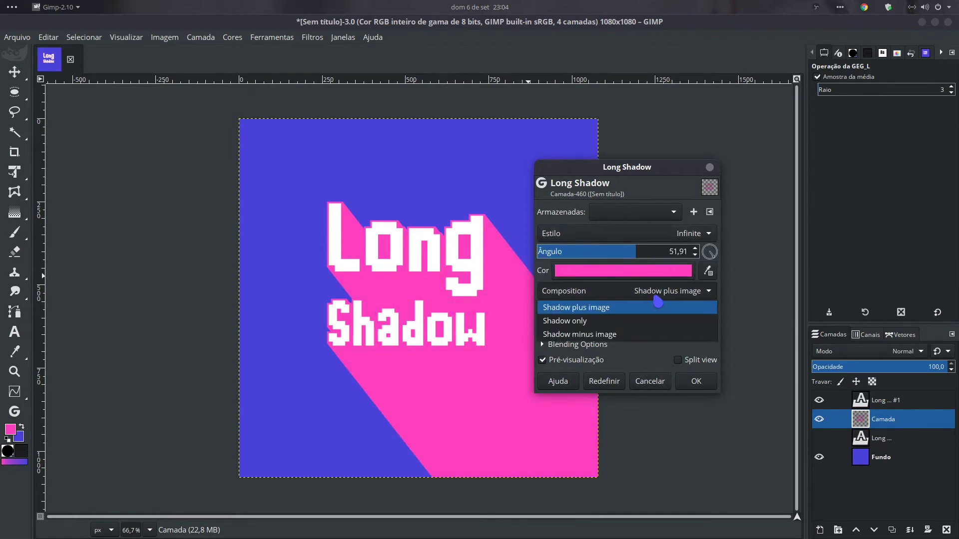
pyautogui.click(577, 334)
pyautogui.click(642, 295)
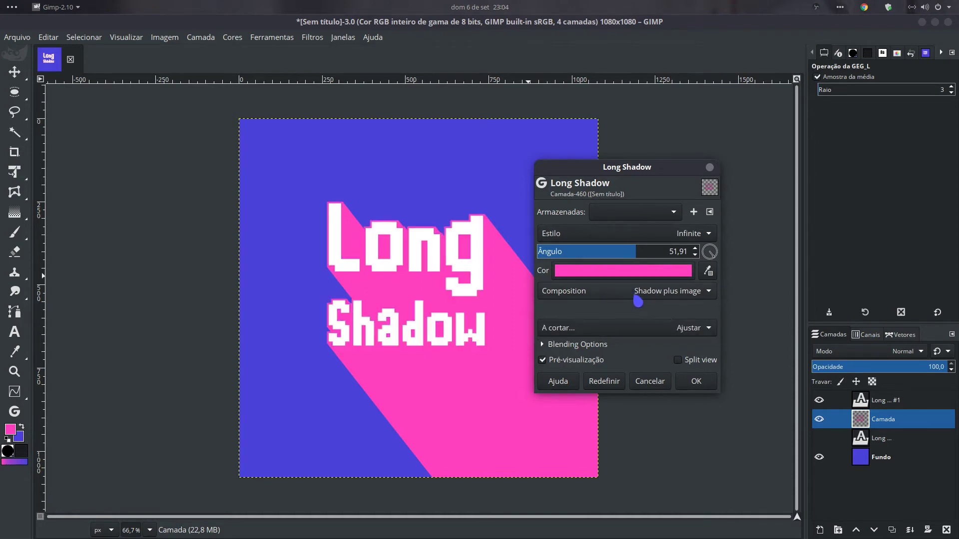
pyautogui.click(638, 300)
# - Try Fading style with the midpoint lowered to nearly zero, then cancel the filter
pyautogui.click(658, 235)
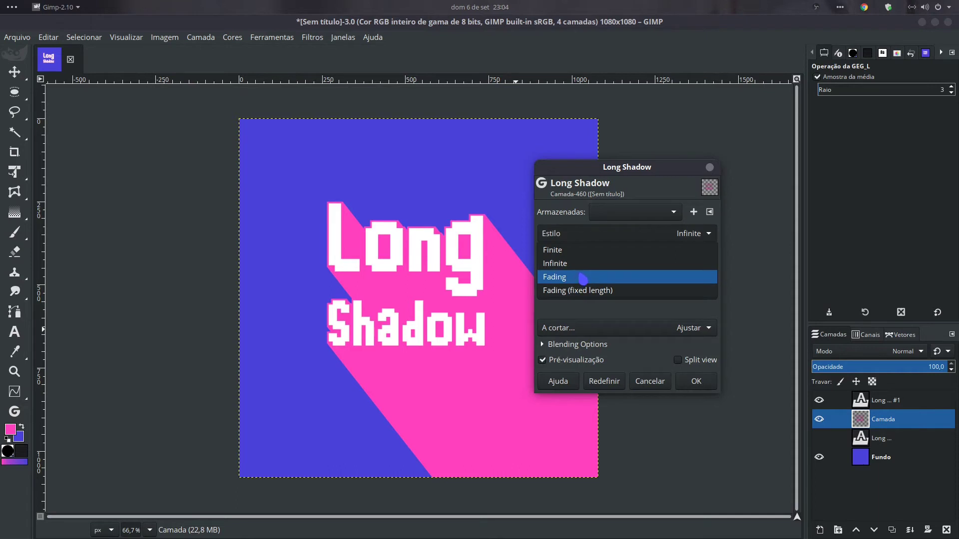
pyautogui.click(583, 278)
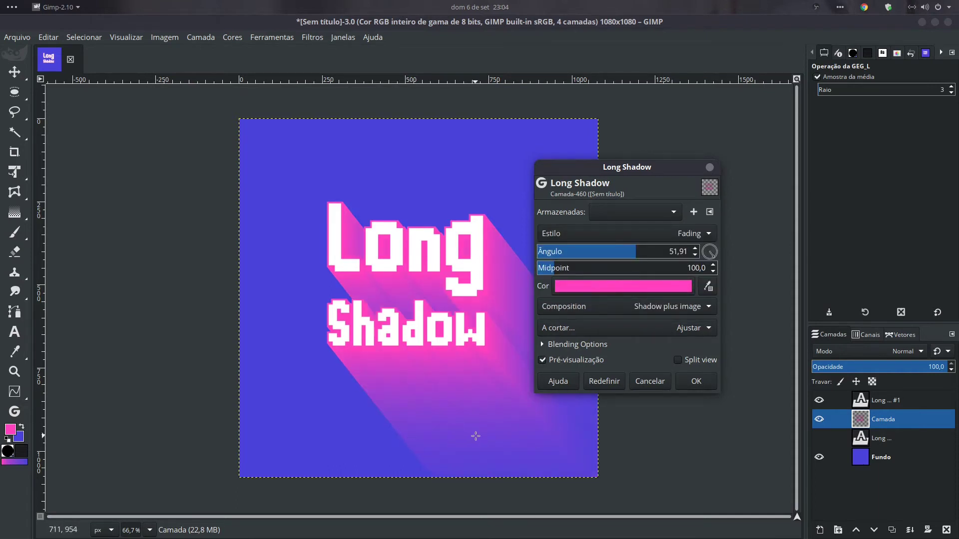
pyautogui.click(543, 268)
pyautogui.moveTo(544, 270); pyautogui.dragTo(539, 270)
pyautogui.click(537, 270)
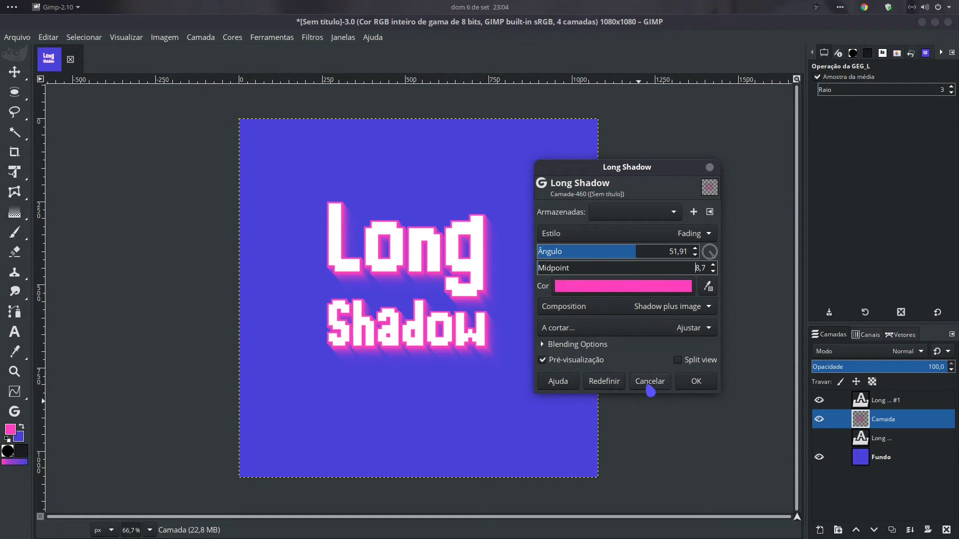
pyautogui.click(650, 383)
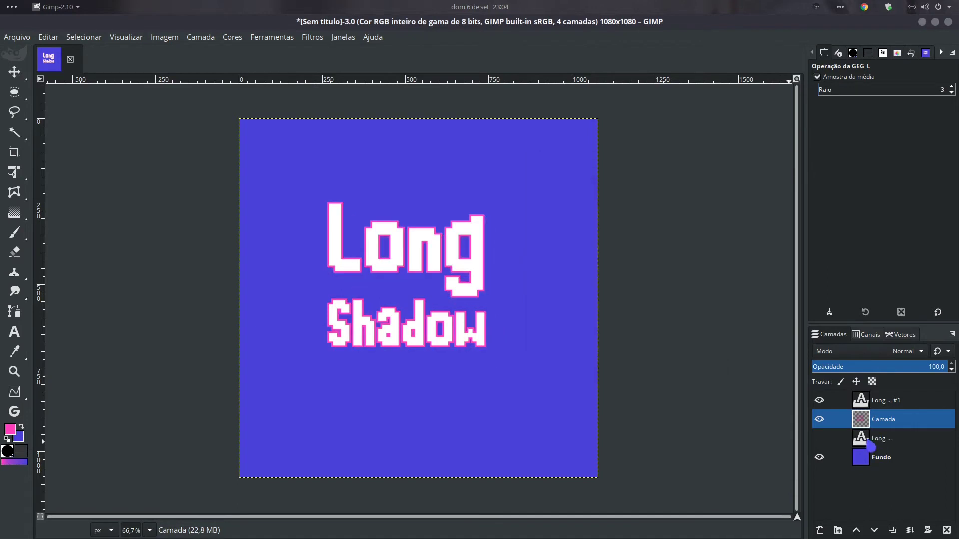
# - Duplicate Camada and test a Long Shadow in Fading (fixed length) style with midpoint 0,247
pyautogui.click(893, 530)
pyautogui.click(312, 37)
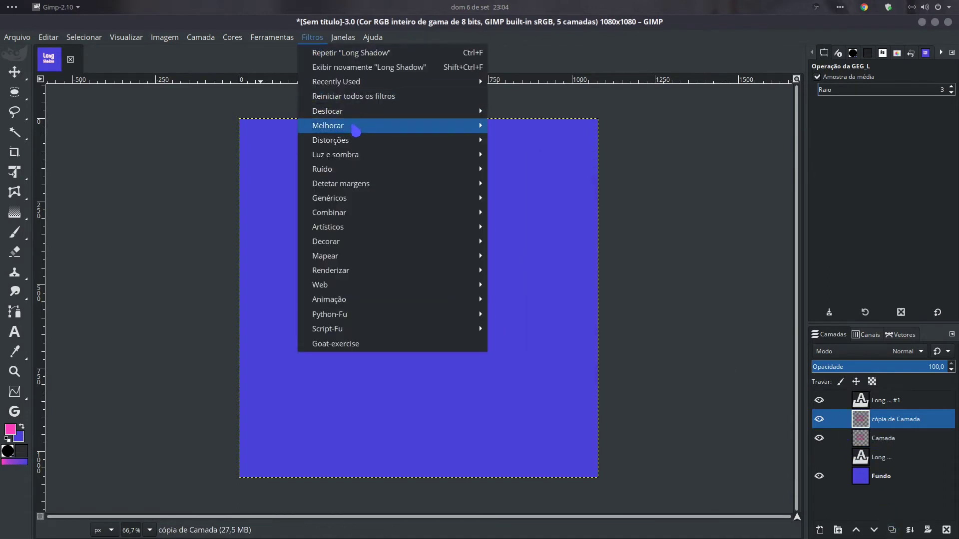
pyautogui.click(367, 67)
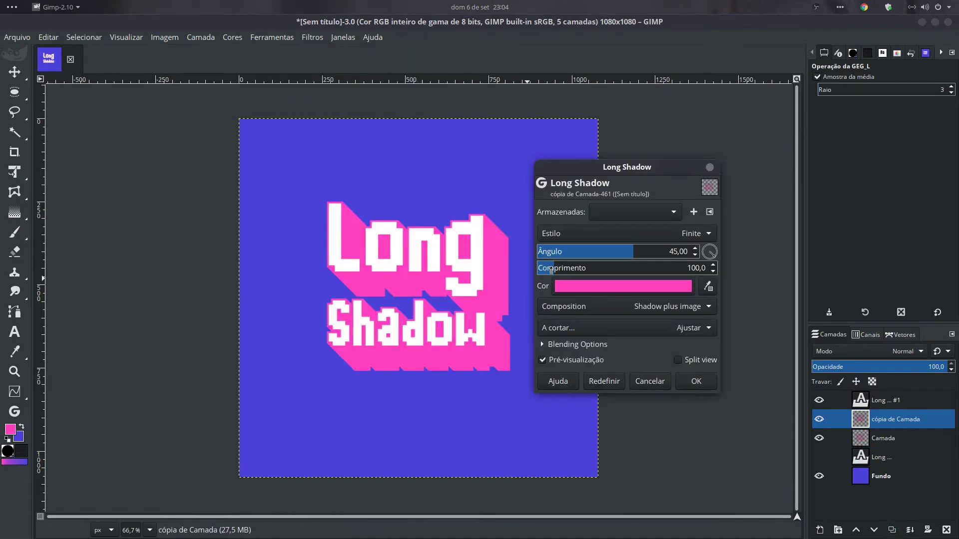
pyautogui.moveTo(551, 270); pyautogui.dragTo(541, 271)
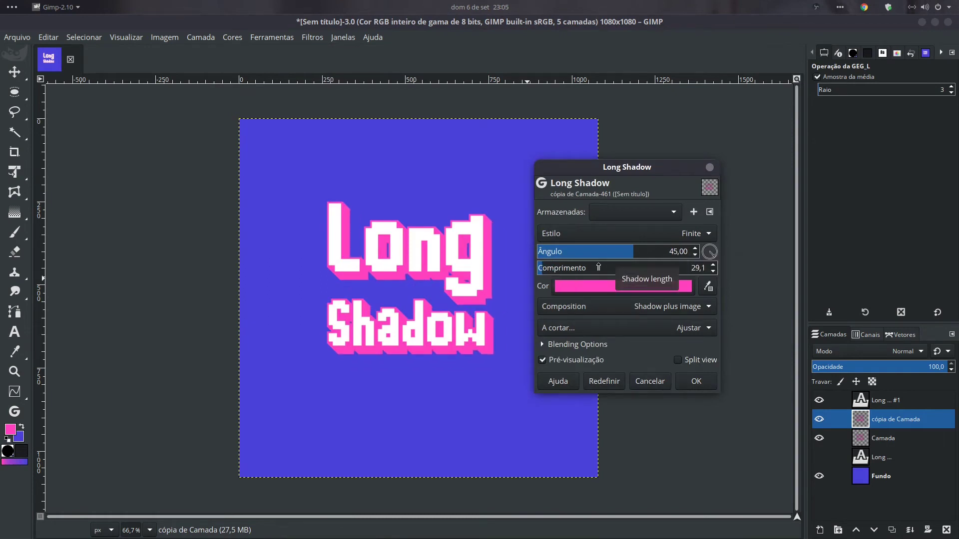
pyautogui.click(704, 236)
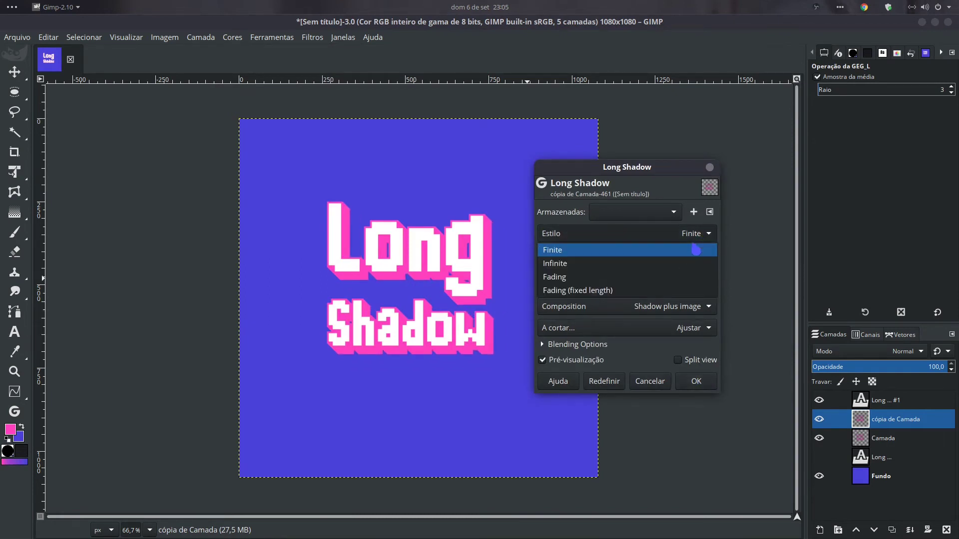
pyautogui.click(613, 293)
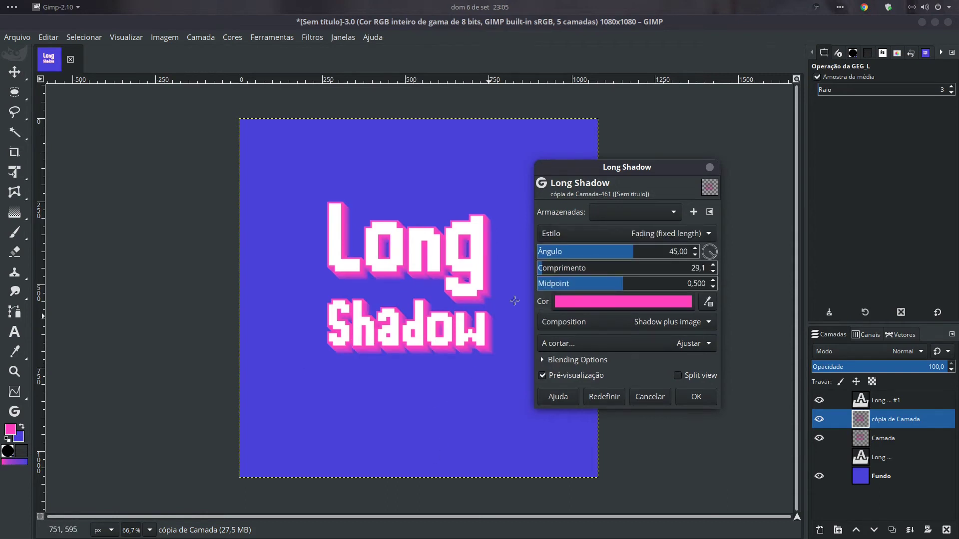
pyautogui.click(559, 271)
pyautogui.moveTo(559, 270)
pyautogui.mouseDown()
pyautogui.moveTo(576, 261)
pyautogui.moveTo(584, 286)
pyautogui.moveTo(551, 284)
pyautogui.mouseUp()
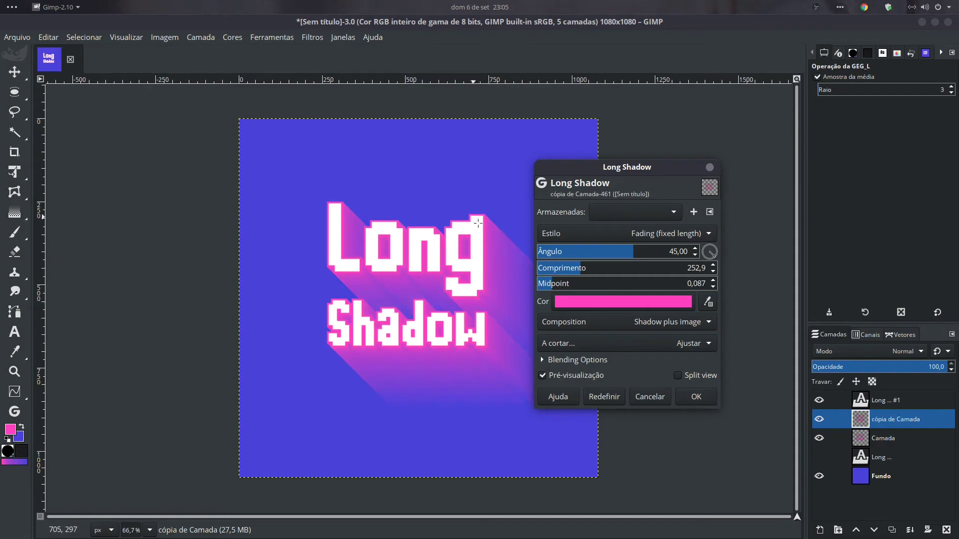
pyautogui.press('Up')
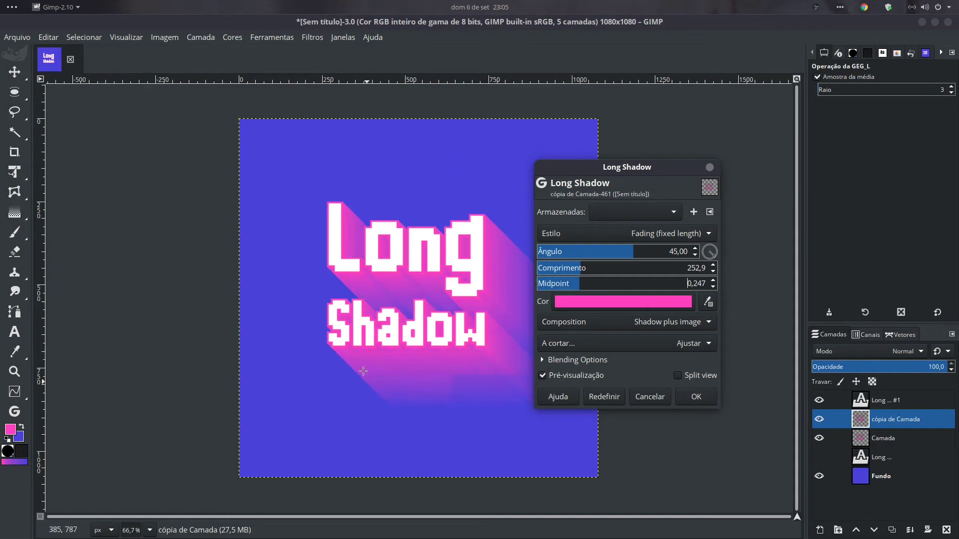
# - Apply a Finite pink long shadow at 45° with length 29,1
pyautogui.click(622, 234)
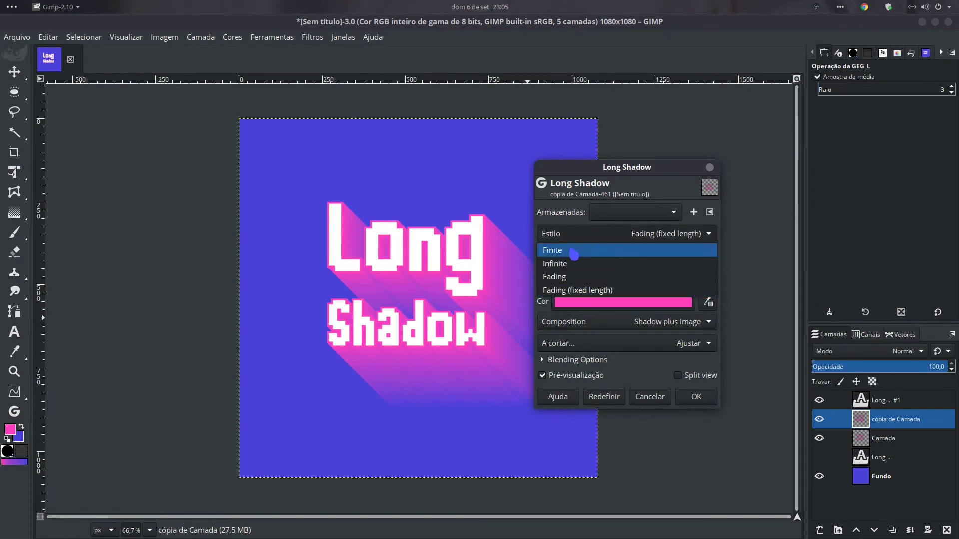
pyautogui.click(574, 250)
pyautogui.moveTo(600, 268); pyautogui.dragTo(543, 272)
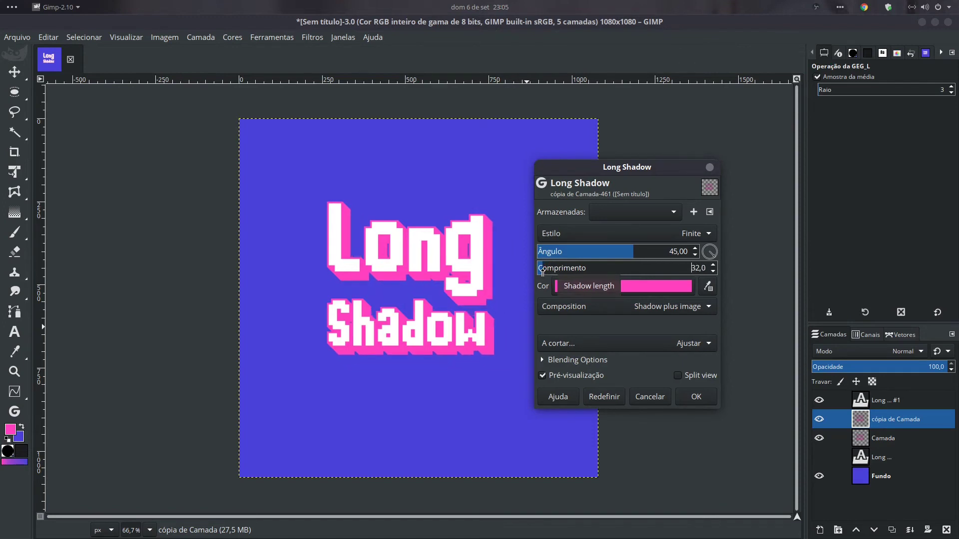
pyautogui.moveTo(543, 272); pyautogui.dragTo(542, 272)
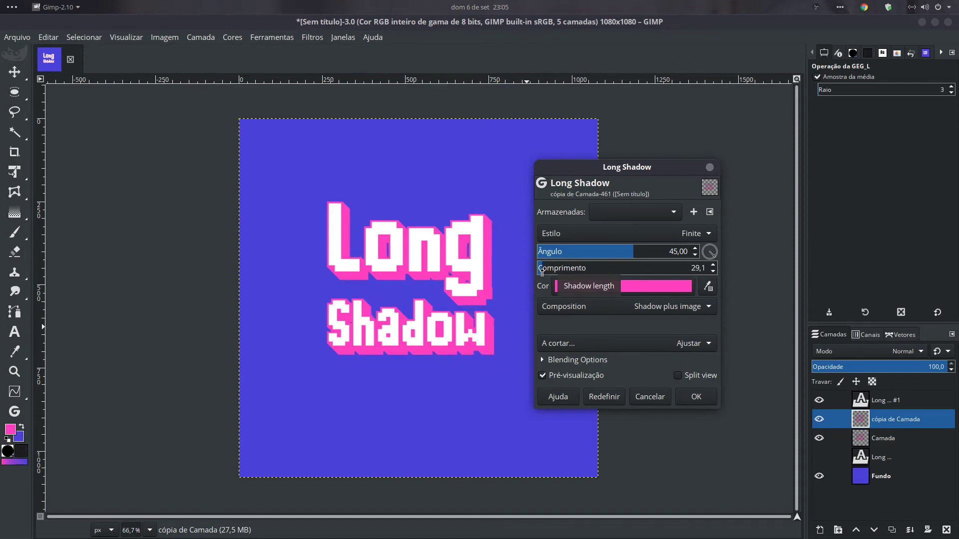
pyautogui.click(708, 405)
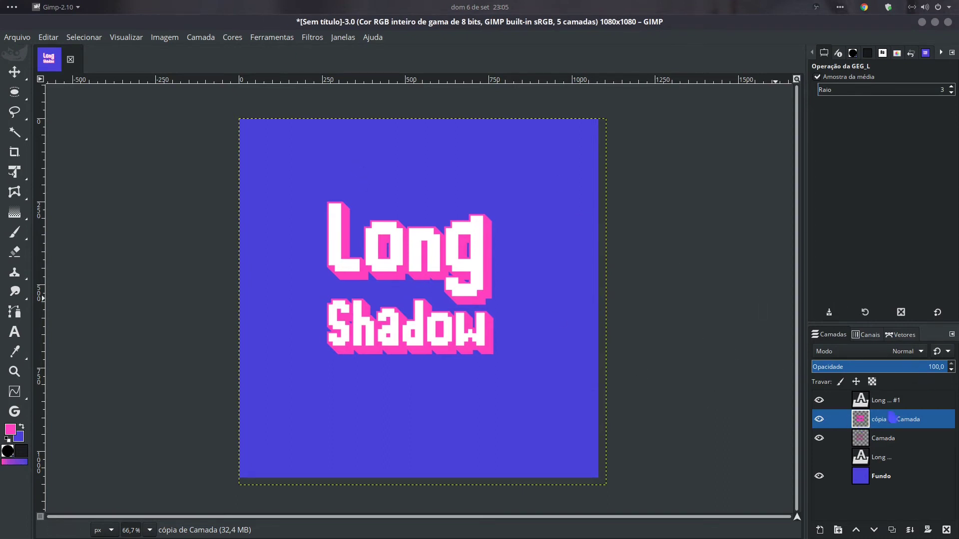
# - Apply another Long Shadow on the copy layer in dark blue 273c9e with length 8,7
pyautogui.click(308, 39)
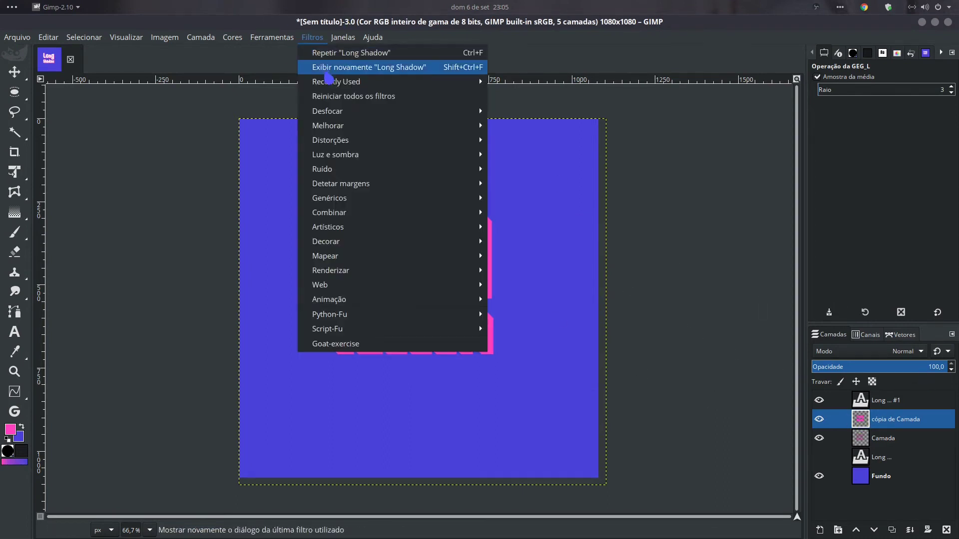
pyautogui.click(359, 69)
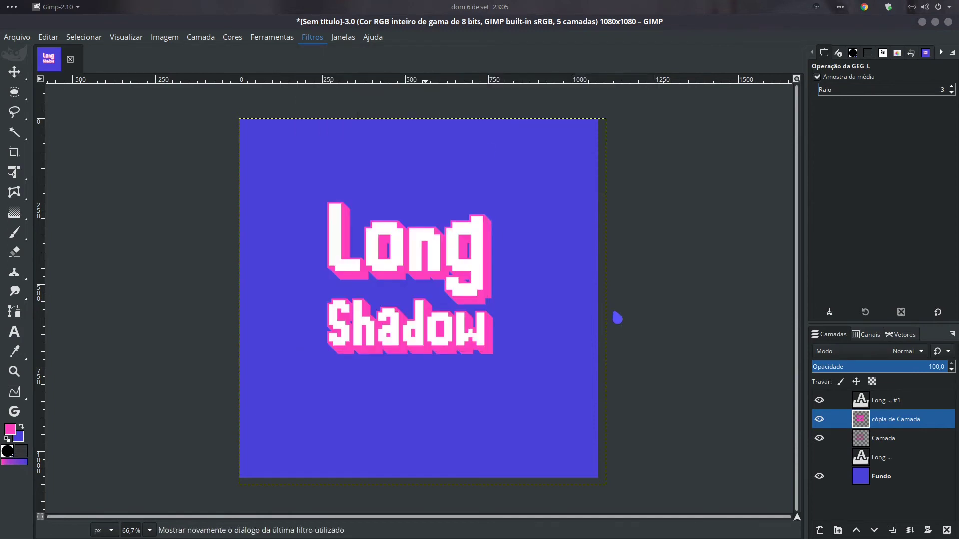
pyautogui.click(606, 281)
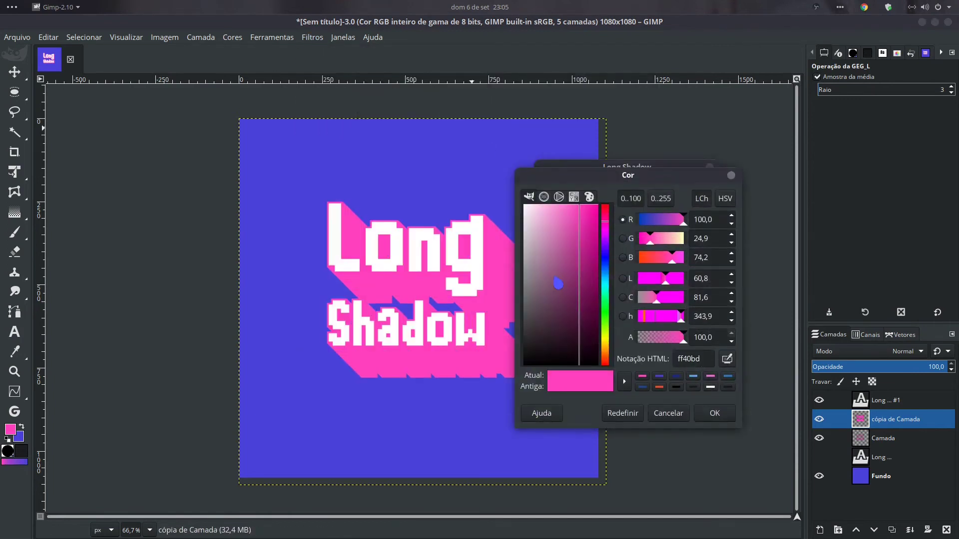
pyautogui.moveTo(558, 283); pyautogui.dragTo(532, 308)
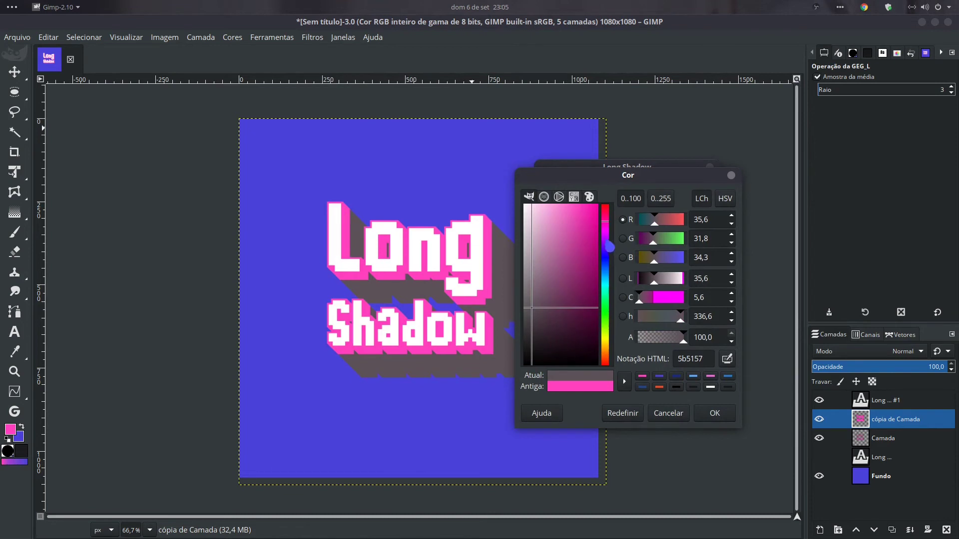
pyautogui.moveTo(610, 247); pyautogui.dragTo(605, 263)
pyautogui.click(583, 272)
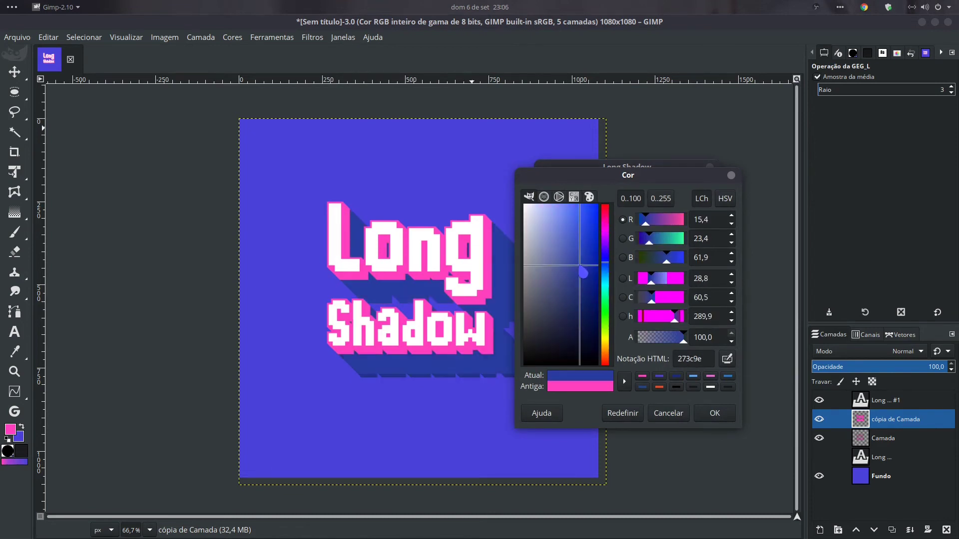
pyautogui.click(714, 413)
pyautogui.click(542, 269)
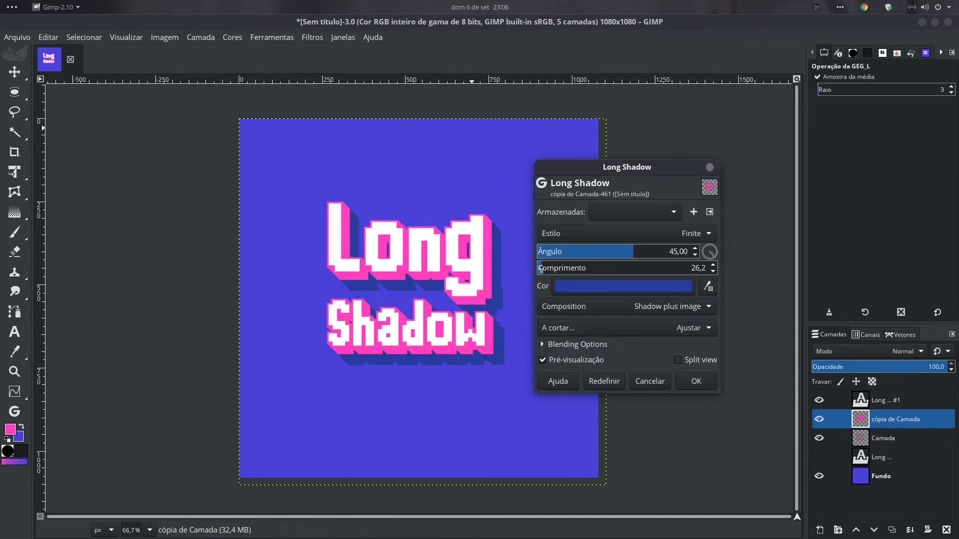
pyautogui.moveTo(541, 270); pyautogui.dragTo(540, 269)
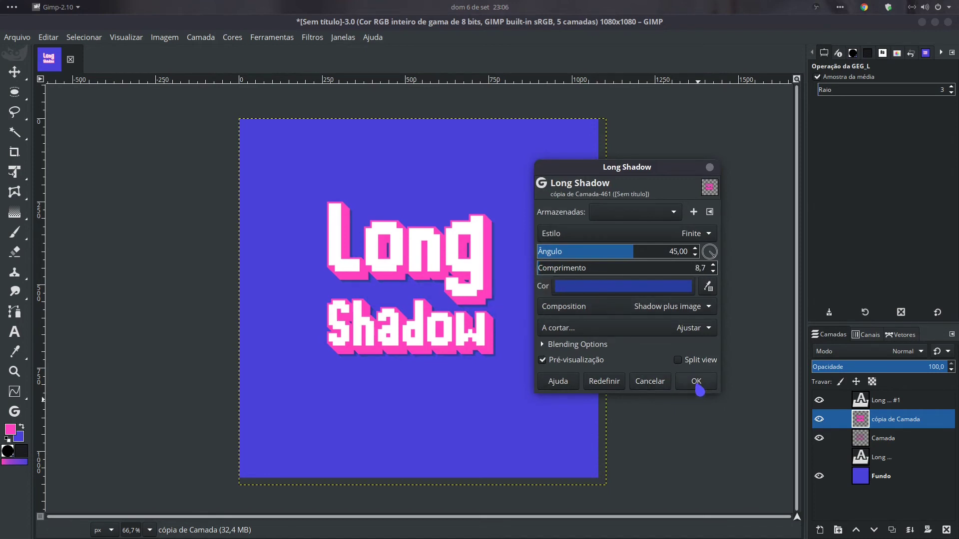
pyautogui.click(696, 381)
pyautogui.click(854, 439)
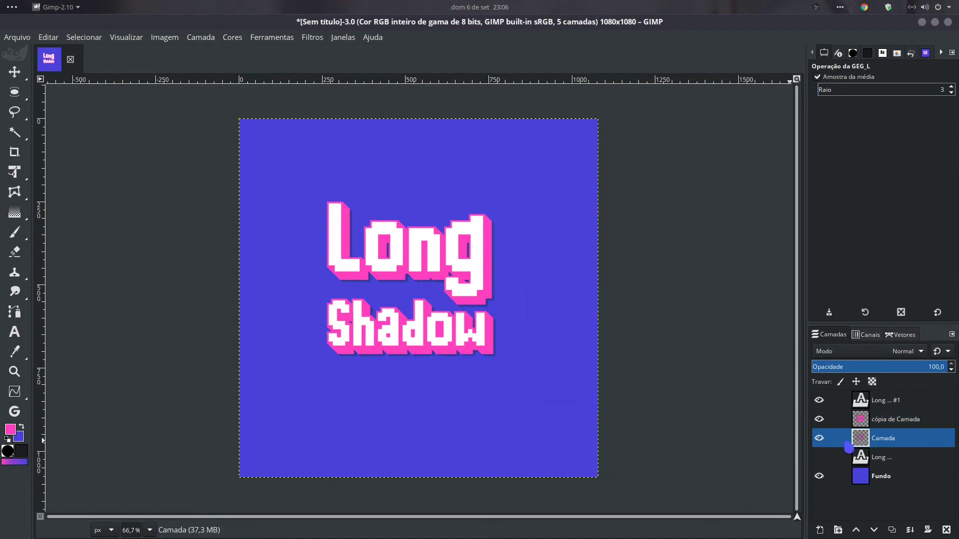
# - Move Camada above 'cópia de Camada' and select it for editing
pyautogui.moveTo(856, 440); pyautogui.dragTo(857, 410)
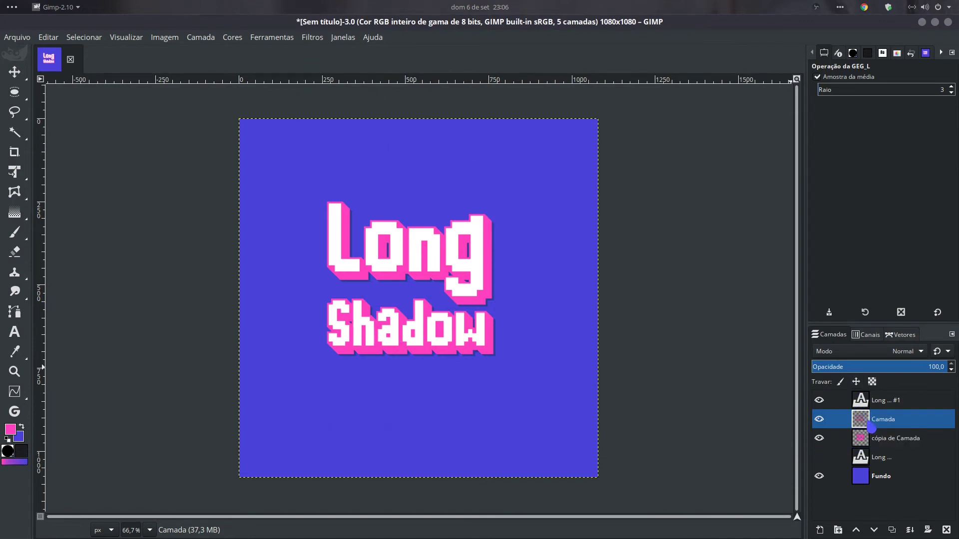
pyautogui.click(863, 445)
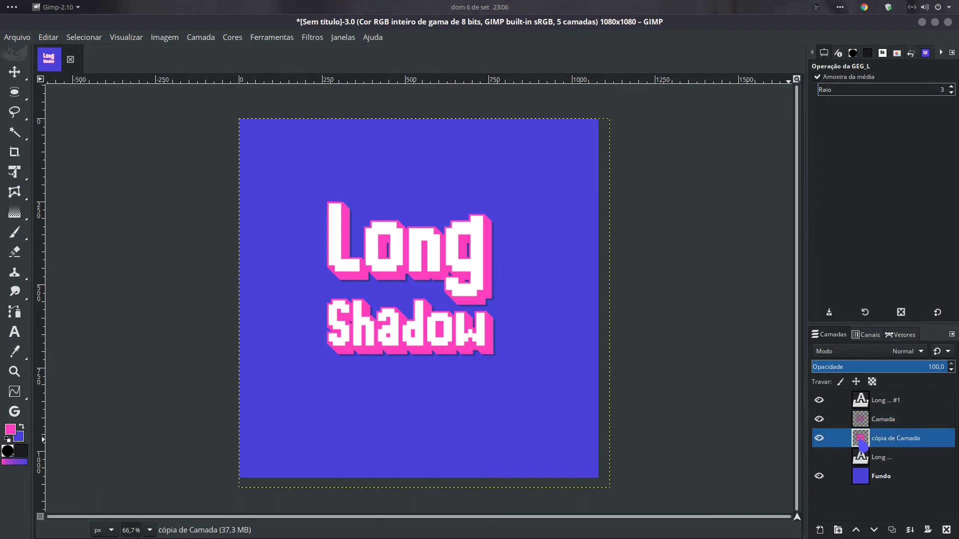
pyautogui.click(822, 440)
pyautogui.click(874, 424)
# - Preview a Fading (fixed length) Long Shadow on Camada with length 69,8
pyautogui.click(312, 37)
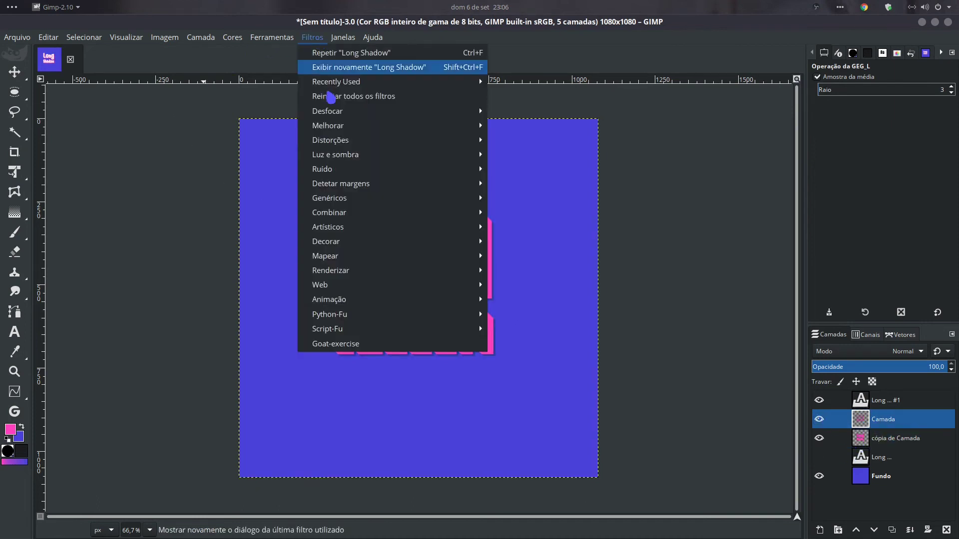
pyautogui.click(355, 73)
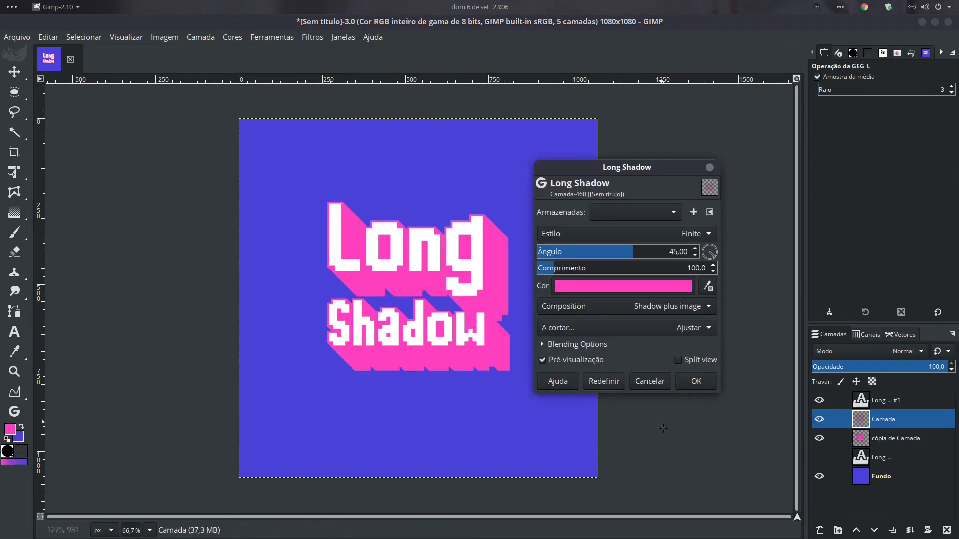
pyautogui.click(622, 233)
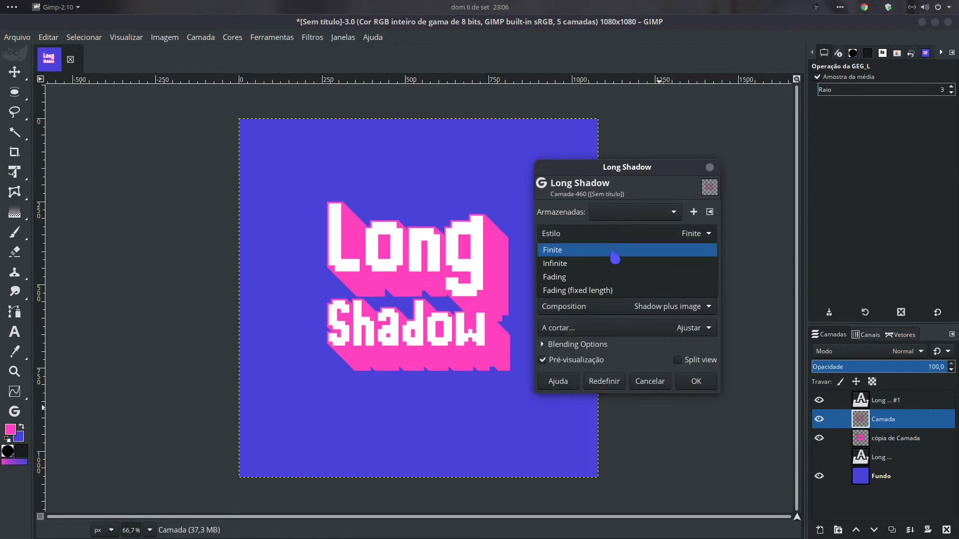
pyautogui.click(619, 289)
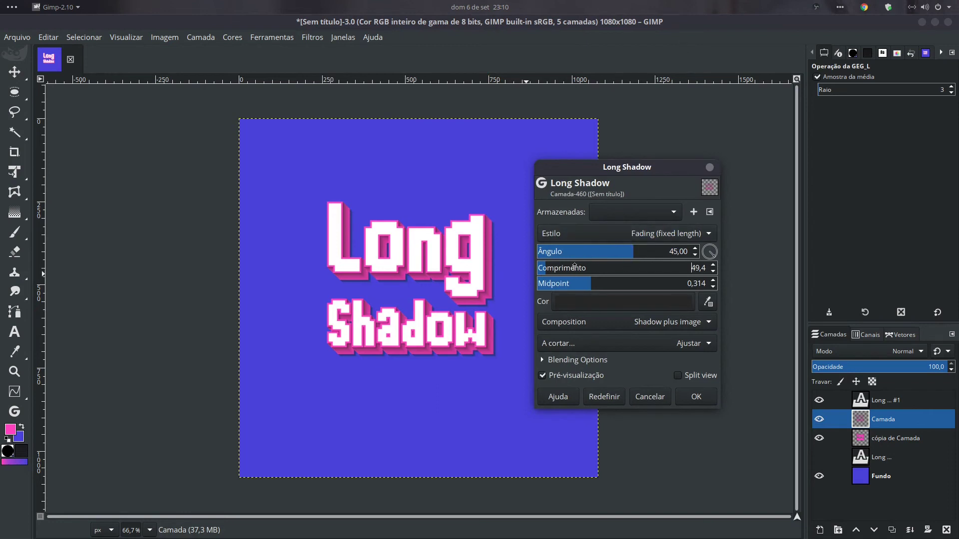
pyautogui.moveTo(547, 274); pyautogui.dragTo(548, 272)
pyautogui.scroll(1, 492, 234)
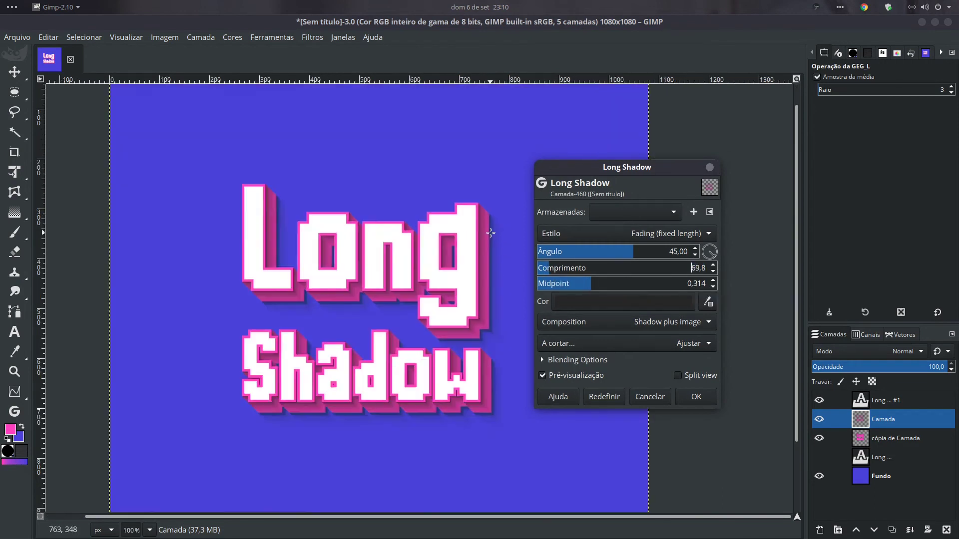
pyautogui.scroll(1, 492, 235)
pyautogui.scroll(-3, 423, 161)
pyautogui.hscroll(2, 423, 161)
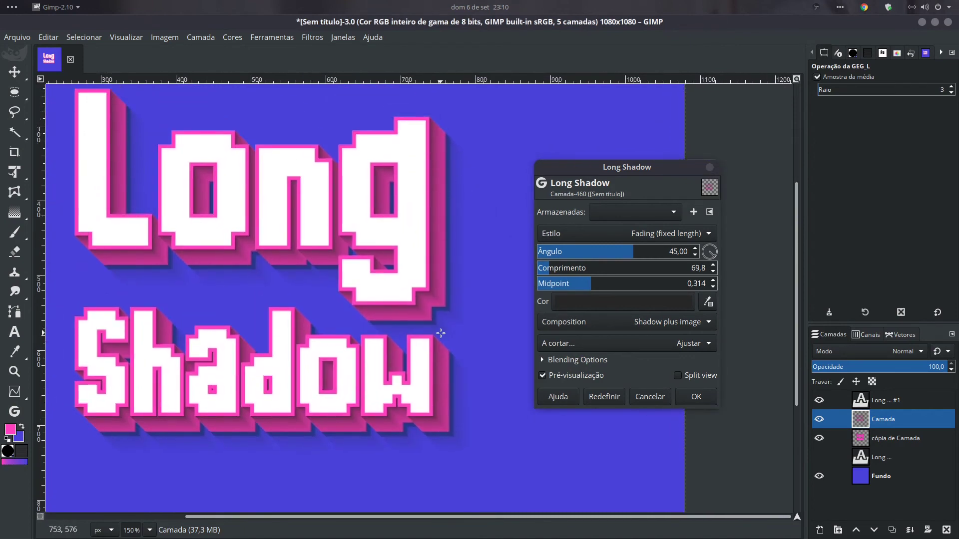
pyautogui.hscroll(-1, 482, 332)
pyautogui.scroll(-1, 482, 331)
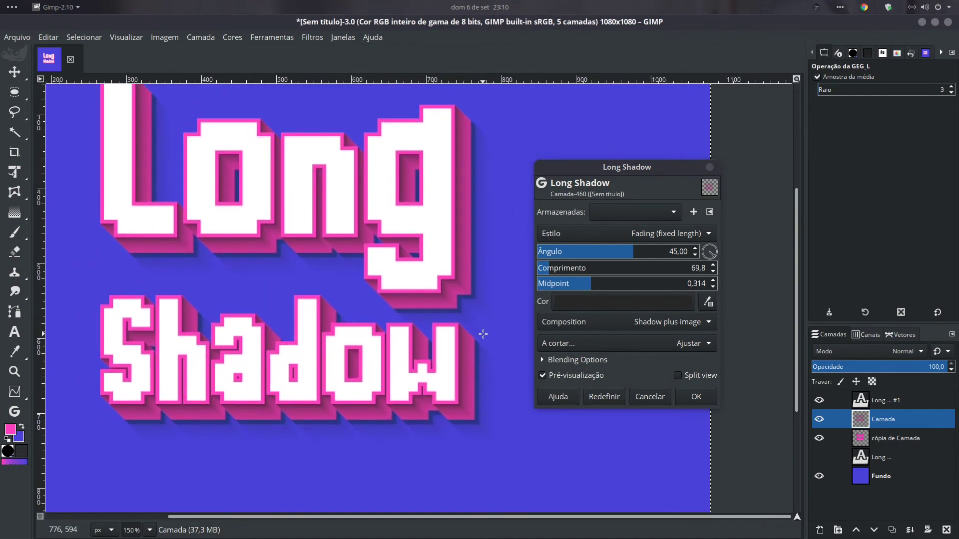
pyautogui.scroll(-1, 379, 282)
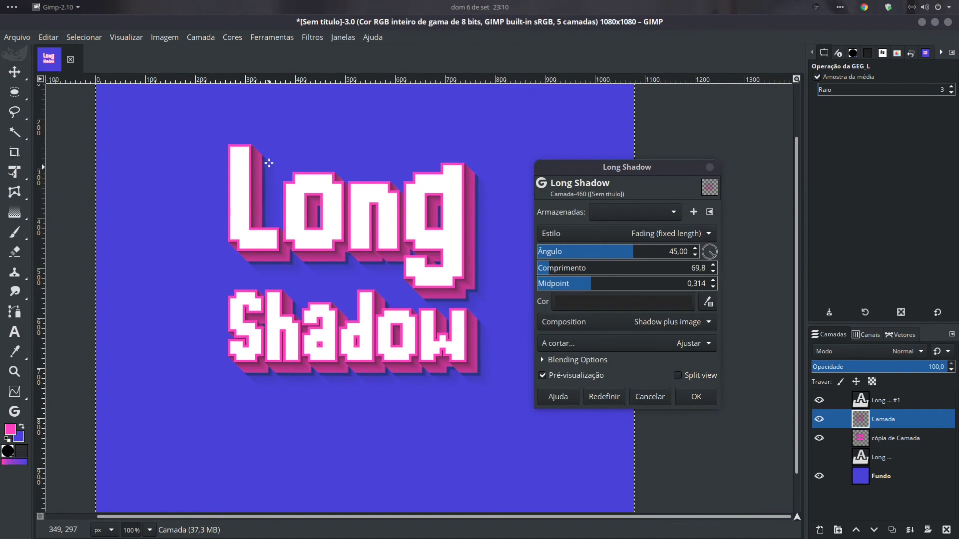
# - Give the long shadow a 0.230 fade midpoint and dark maroon colour 550b3f
pyautogui.click(576, 284)
pyautogui.moveTo(577, 283); pyautogui.dragTo(594, 311)
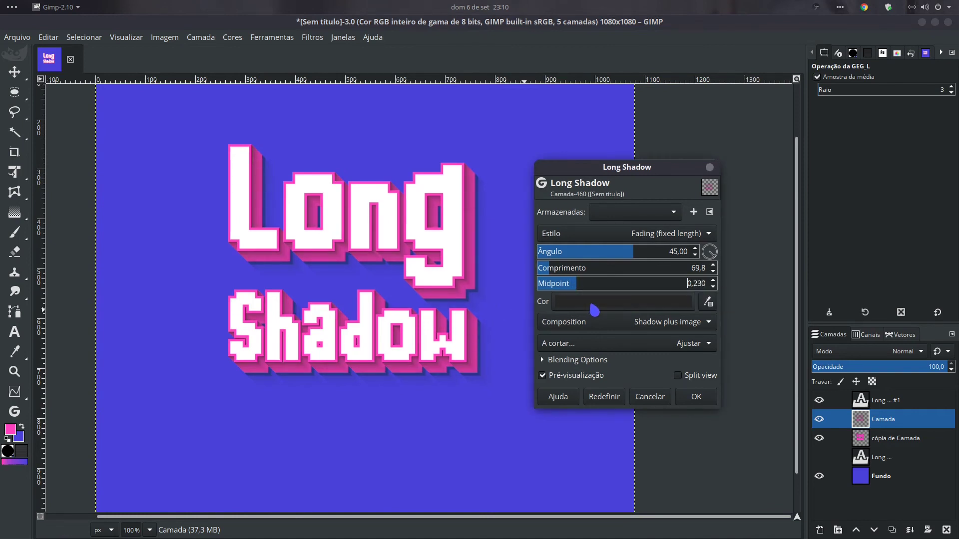
pyautogui.click(593, 306)
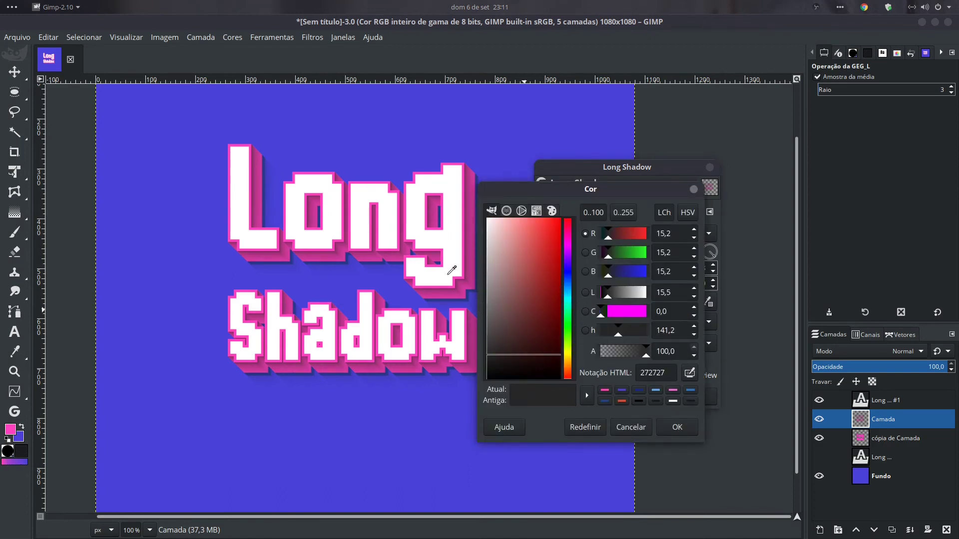
pyautogui.moveTo(542, 322); pyautogui.dragTo(555, 332)
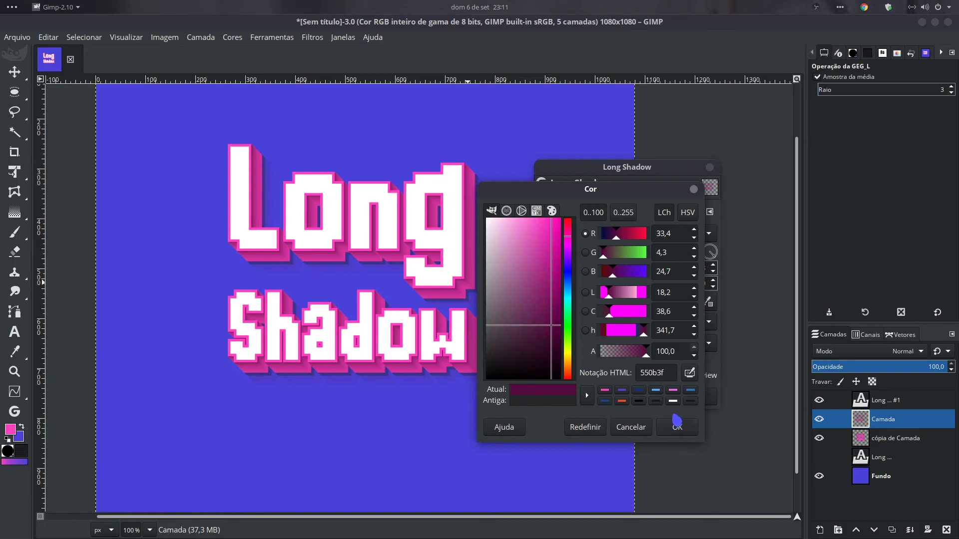
pyautogui.click(632, 430)
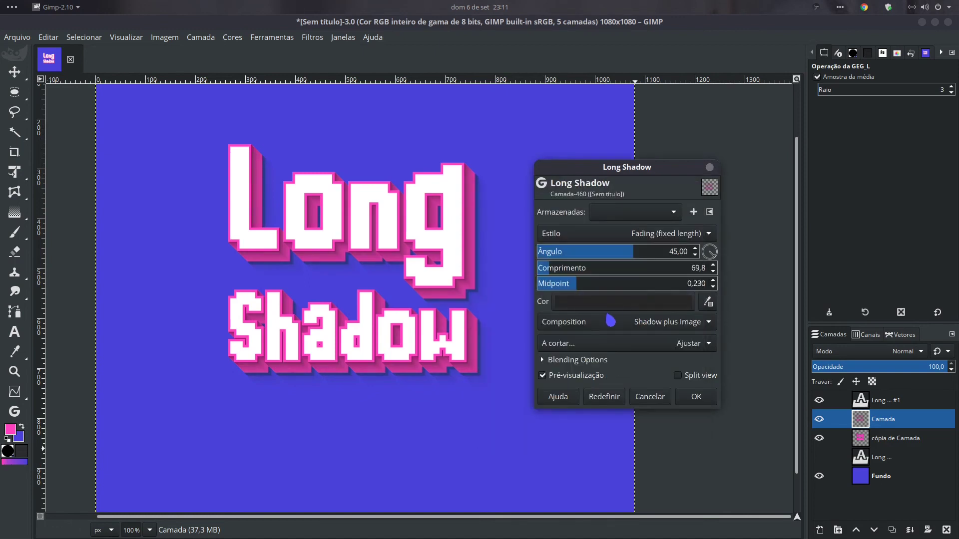
# - Apply the fading maroon long shadow to Camada and adjust the layer's opacity
pyautogui.moveTo(385, 260); pyautogui.dragTo(429, 290)
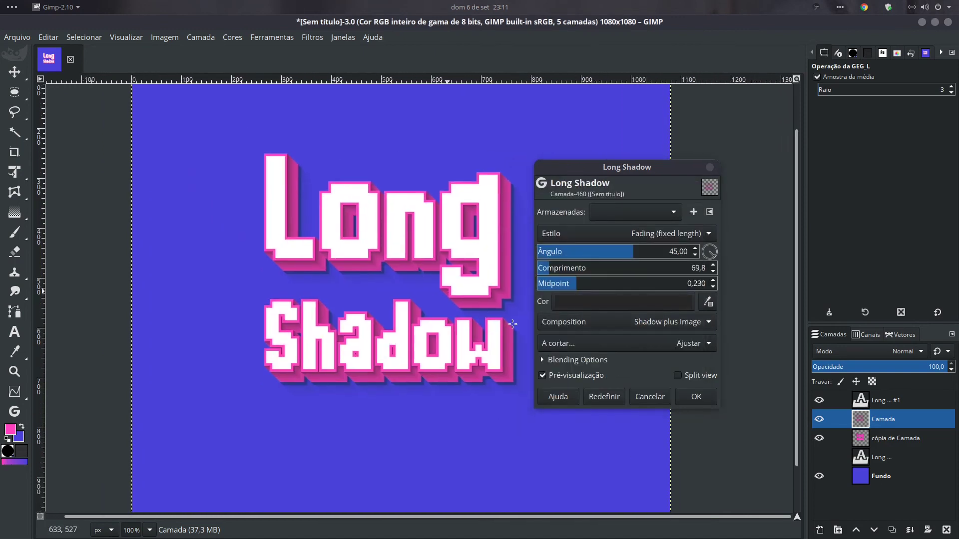
pyautogui.click(696, 397)
pyautogui.moveTo(898, 369); pyautogui.dragTo(957, 368)
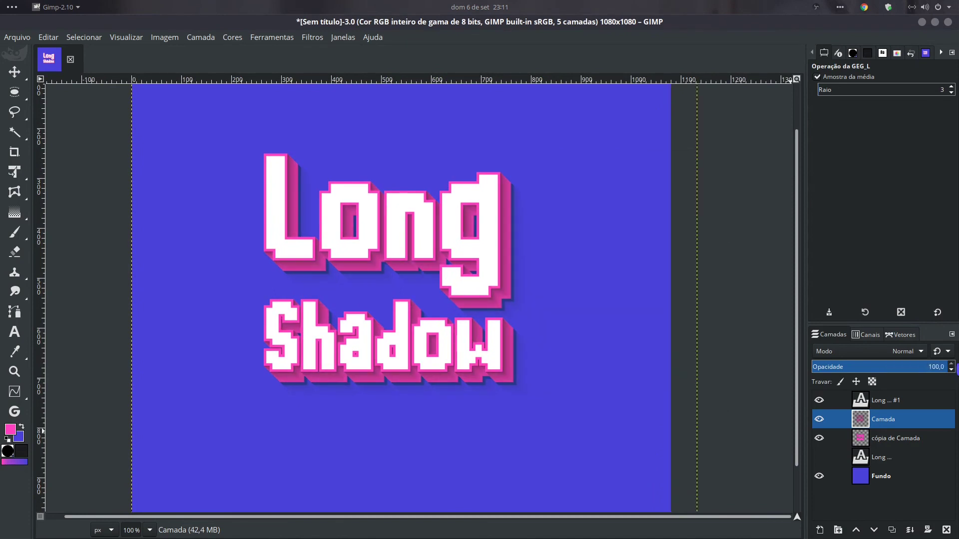
pyautogui.press('-')
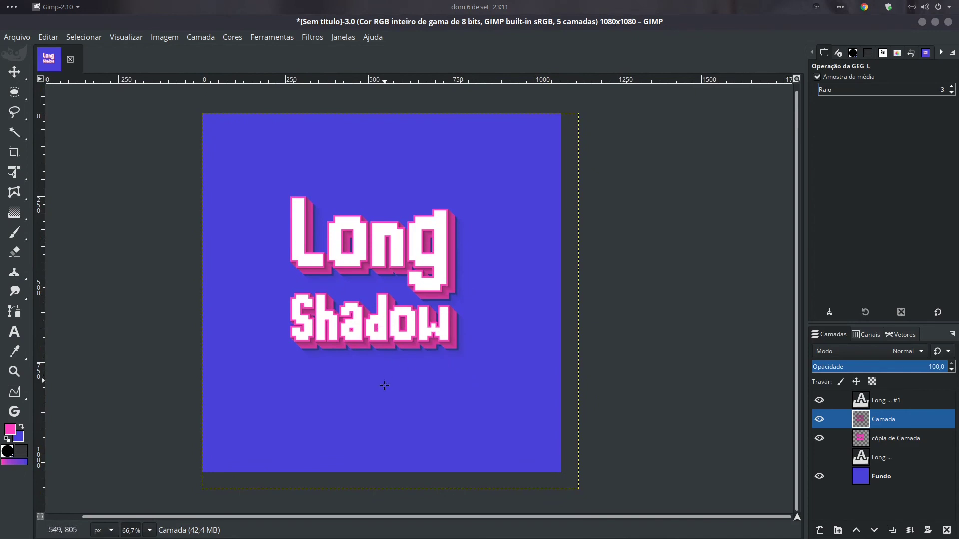
pyautogui.moveTo(343, 365)
pyautogui.mouseDown()
pyautogui.moveTo(358, 377)
pyautogui.moveTo(336, 373)
pyautogui.moveTo(409, 385)
pyautogui.moveTo(413, 371)
pyautogui.mouseUp()
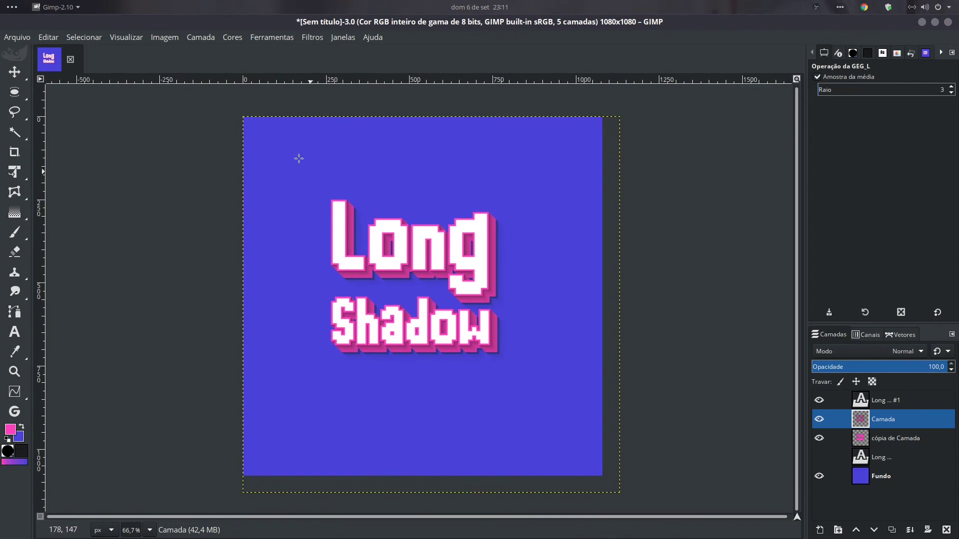